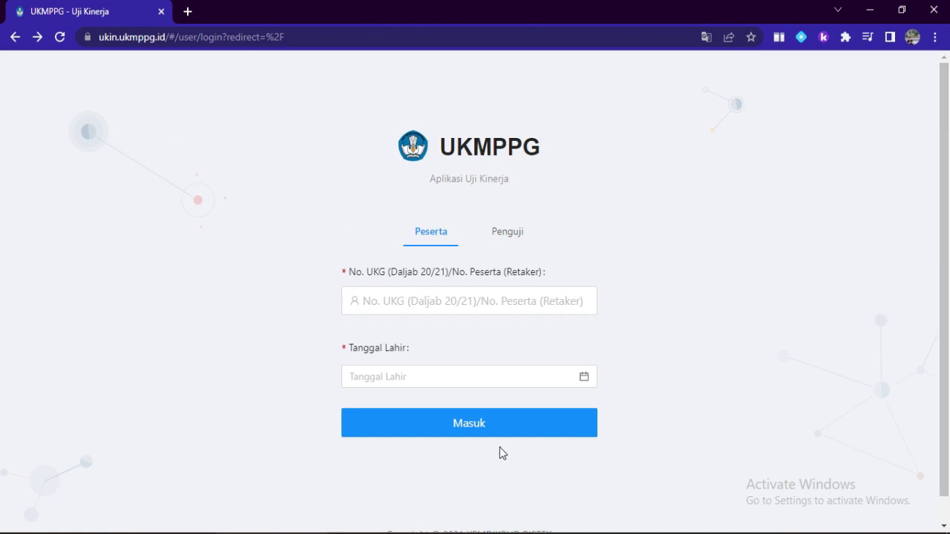
pyautogui.click(437, 311)
pyautogui.rightClick(783, 532)
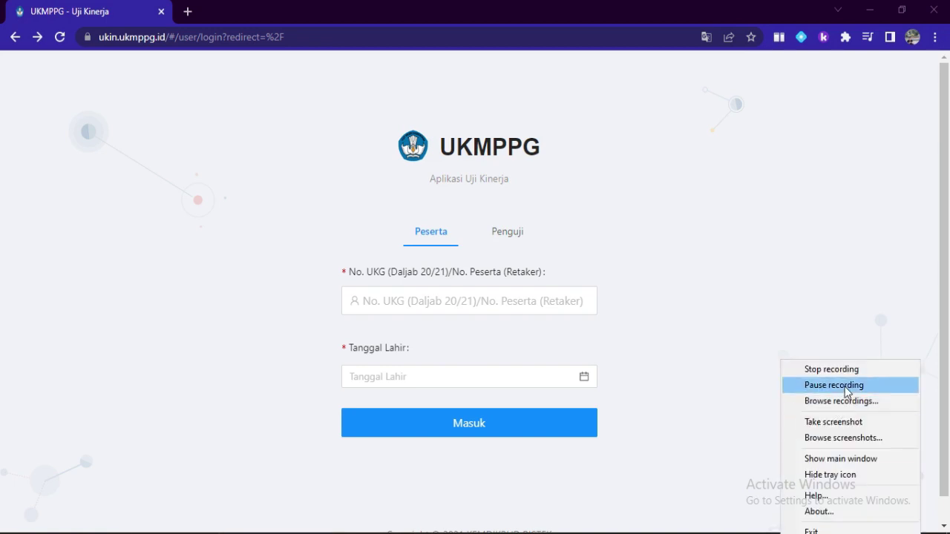
pyautogui.click(845, 386)
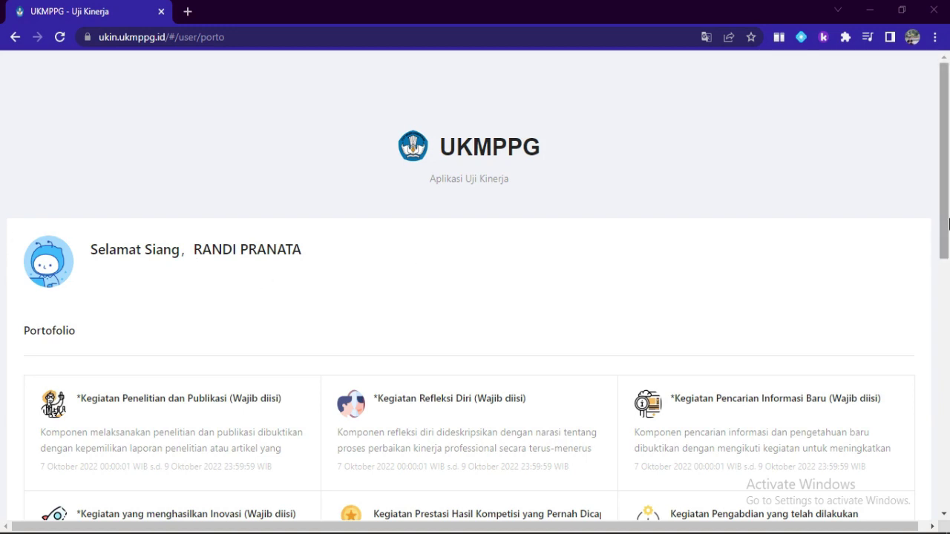
# - Review the Portofolio activity categories on the UKMPPG page and the prepared Borang UKIN Portofolio document in Word
pyautogui.click(942, 200)
pyautogui.moveTo(942, 200); pyautogui.dragTo(942, 272)
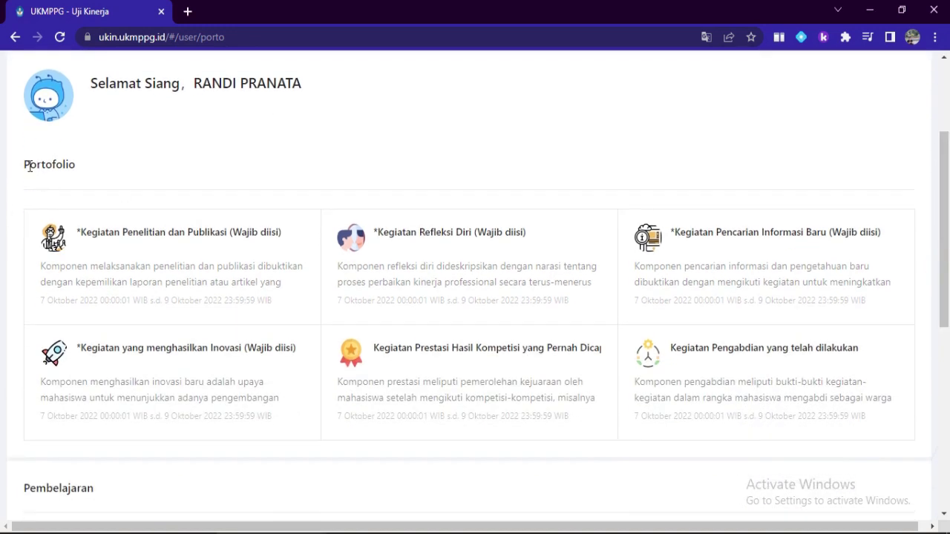
pyautogui.moveTo(945, 159)
pyautogui.mouseDown()
pyautogui.moveTo(939, 99)
pyautogui.moveTo(939, 173)
pyautogui.mouseUp()
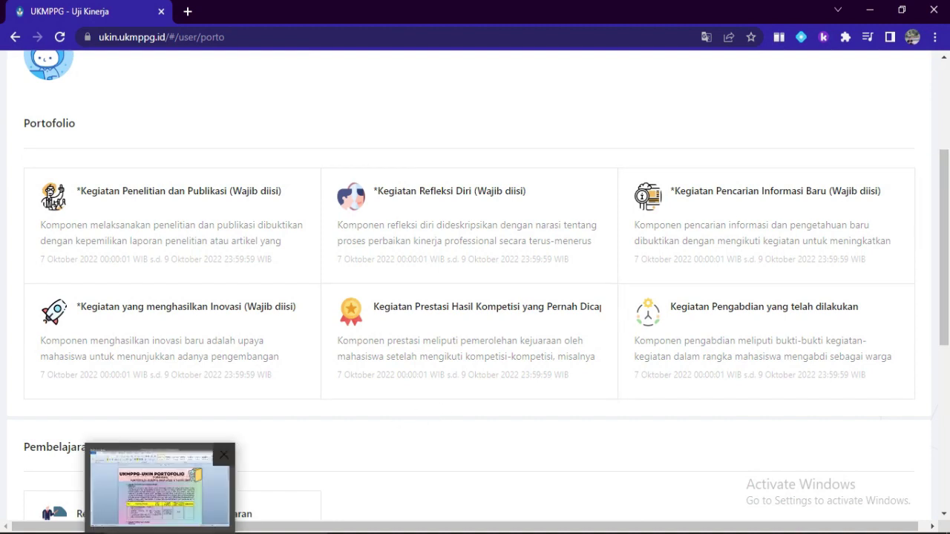
pyautogui.click(160, 533)
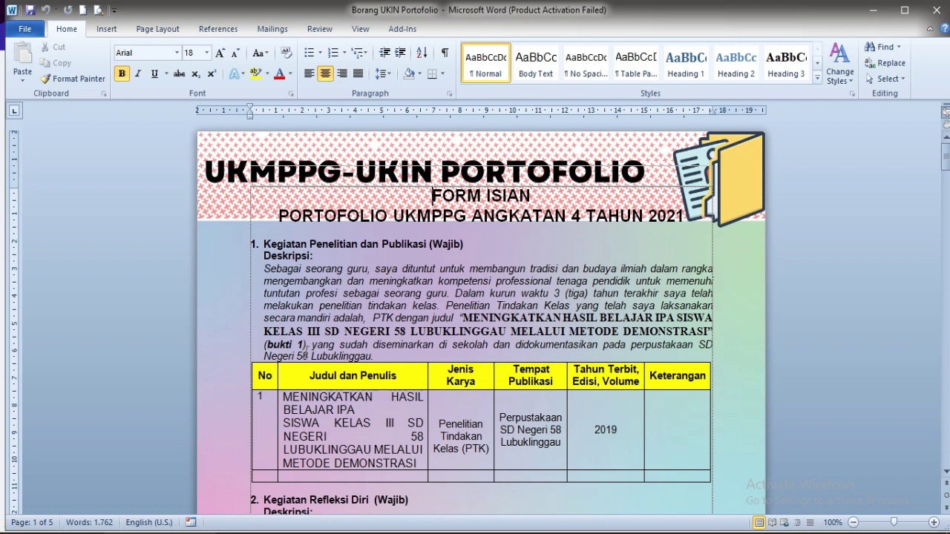
pyautogui.click(945, 155)
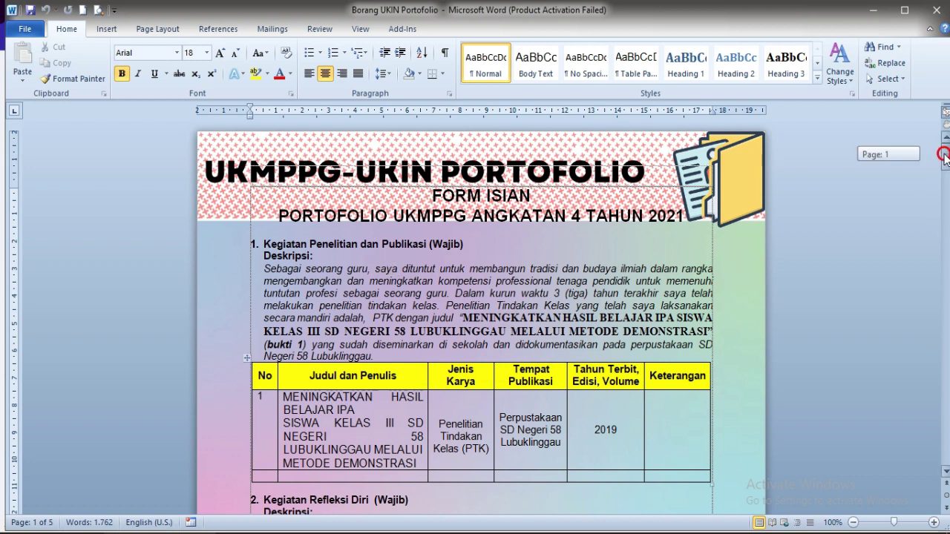
pyautogui.moveTo(944, 155); pyautogui.dragTo(944, 178)
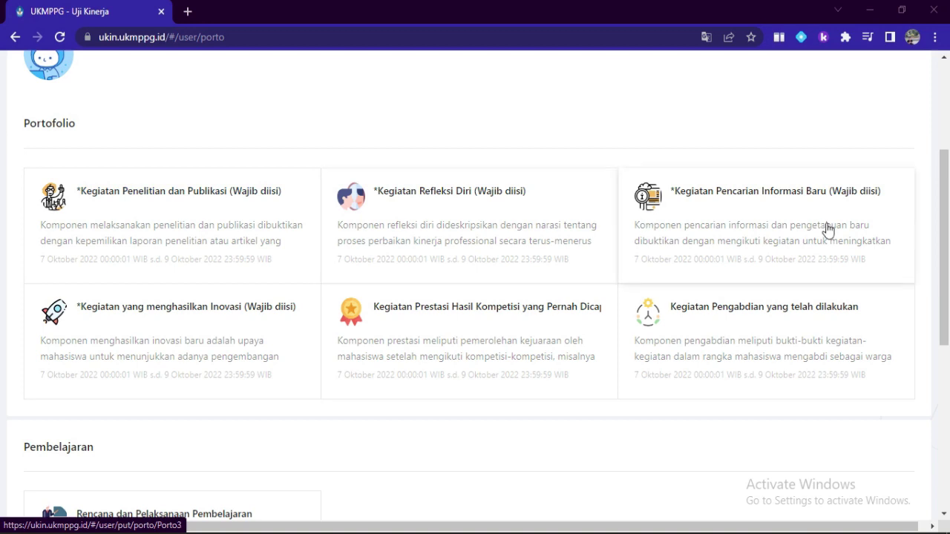
# - Open the Kegiatan Penelitian dan Publikasi form and go to its description field
pyautogui.click(224, 202)
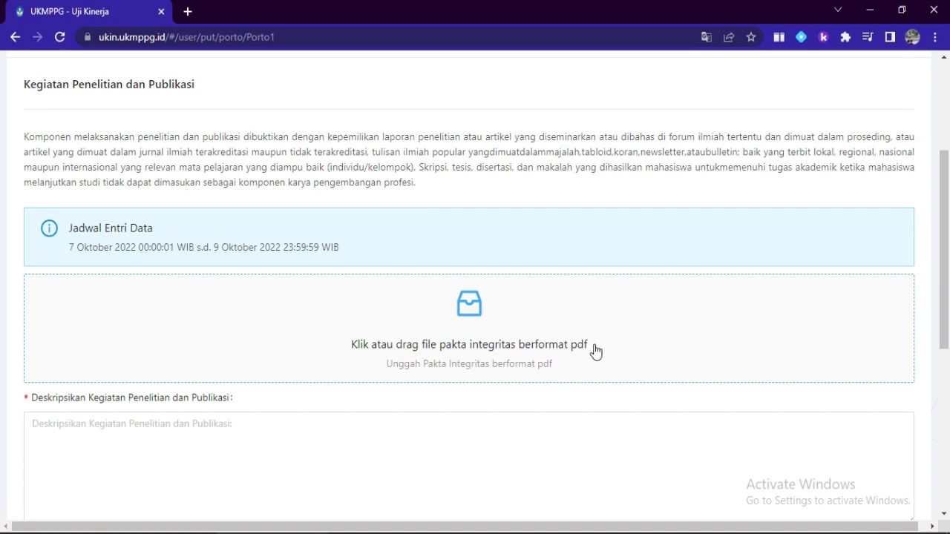
pyautogui.moveTo(948, 237); pyautogui.dragTo(939, 284)
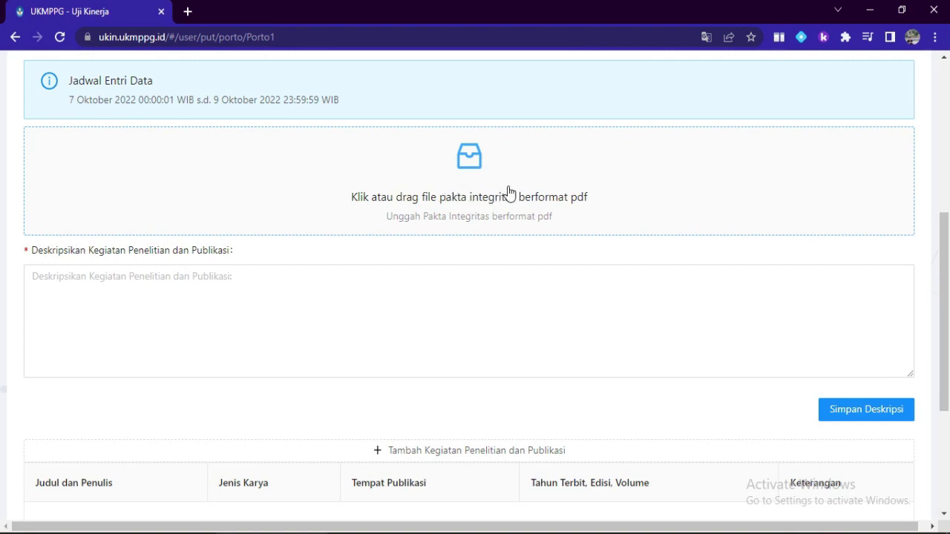
pyautogui.click(146, 285)
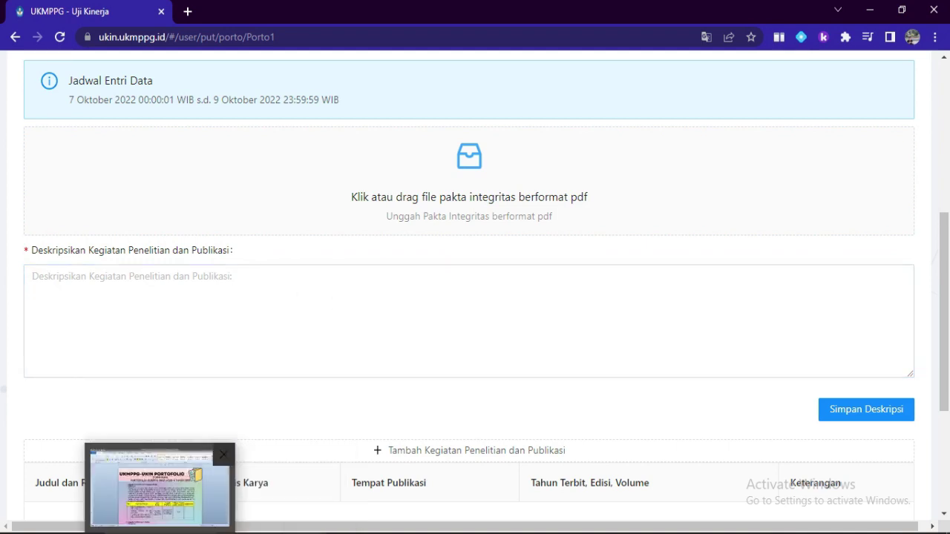
# - Copy the section 1 Deskripsi paragraph from the Borang UKIN Portofolio Word document into the form's Kegiatan Penelitian dan Publikasi description
pyautogui.click(160, 532)
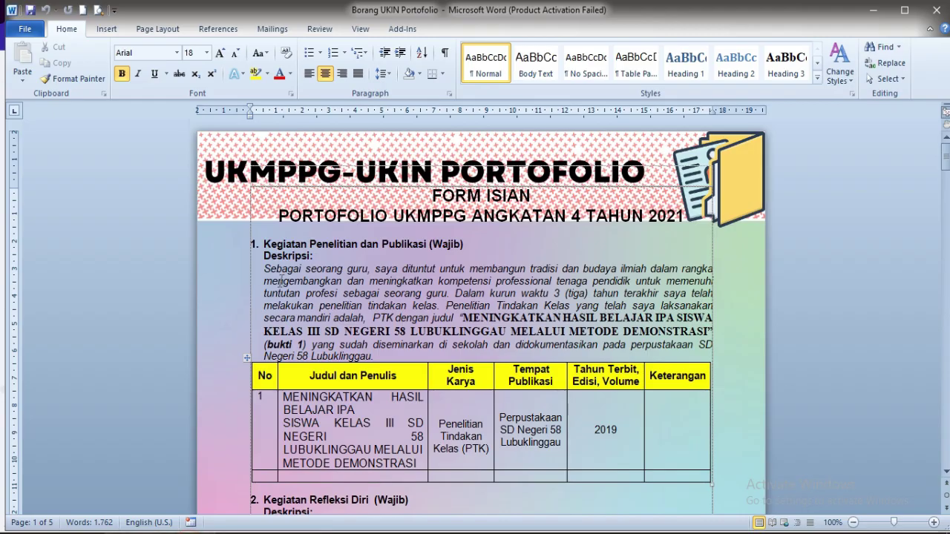
pyautogui.moveTo(265, 269); pyautogui.dragTo(384, 356)
pyautogui.hotkey('ctrl', 'c')
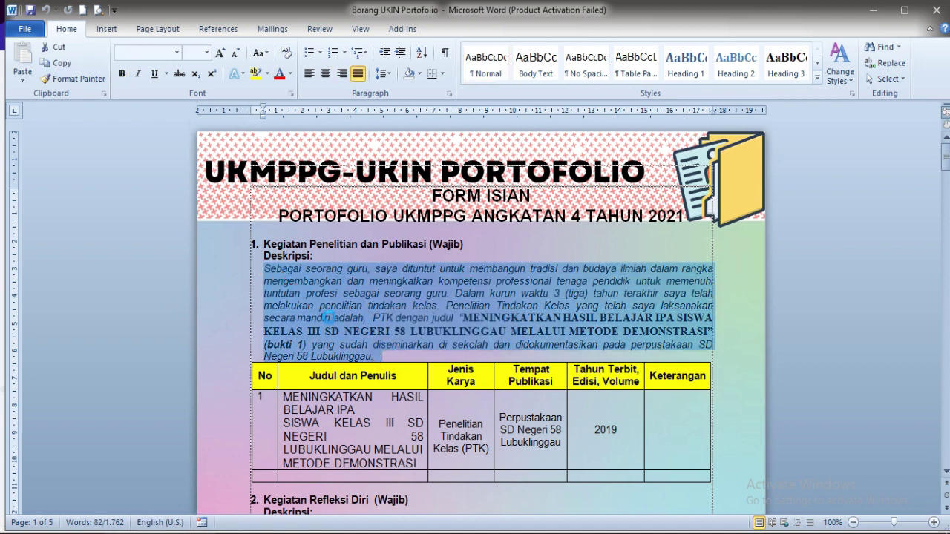
pyautogui.click(275, 532)
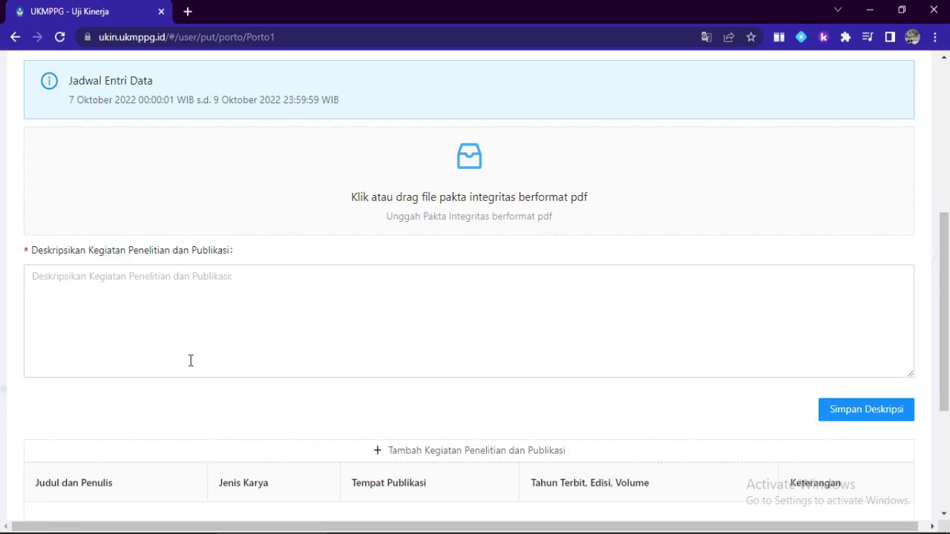
pyautogui.click(124, 280)
pyautogui.hotkey('ctrl', 'v')
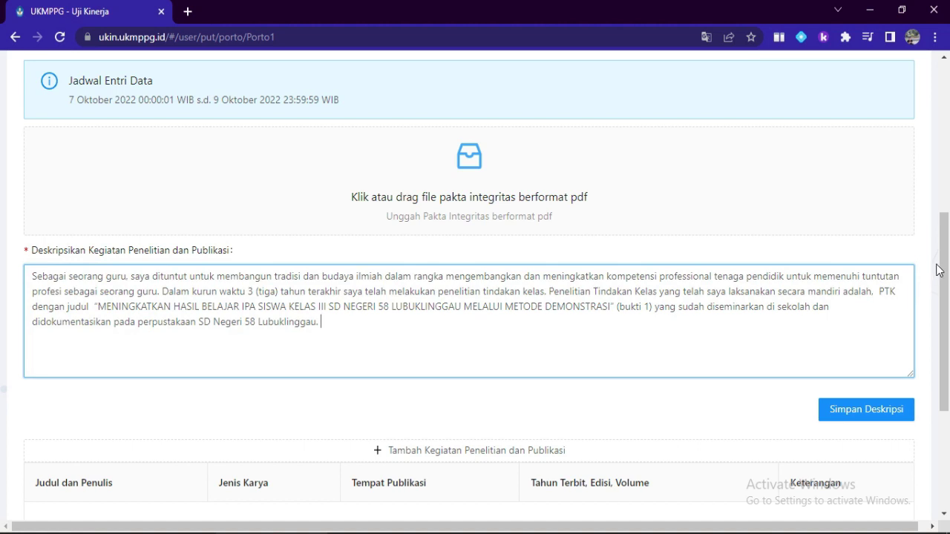
# - Try to add a Kegiatan Penelitian dan Publikasi entry and to save the pasted description
pyautogui.moveTo(945, 259); pyautogui.dragTo(946, 329)
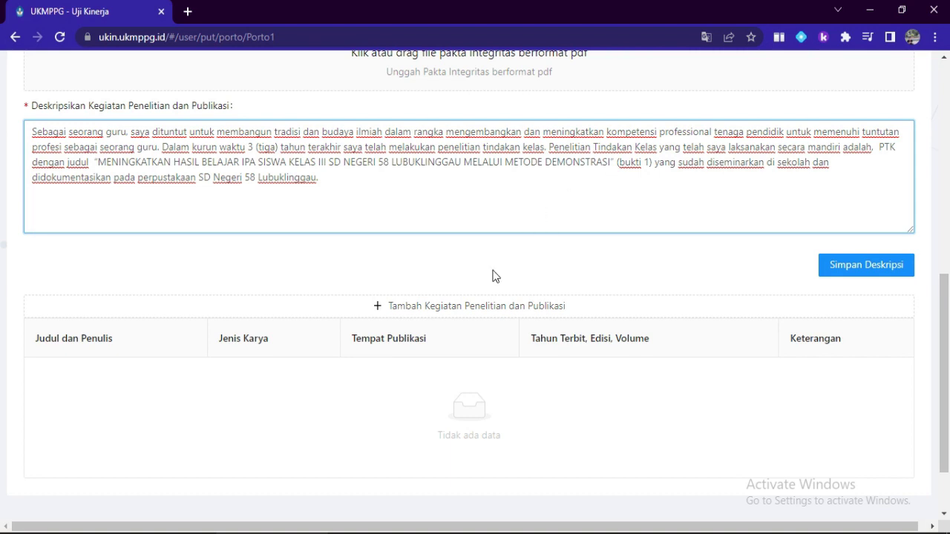
pyautogui.click(407, 315)
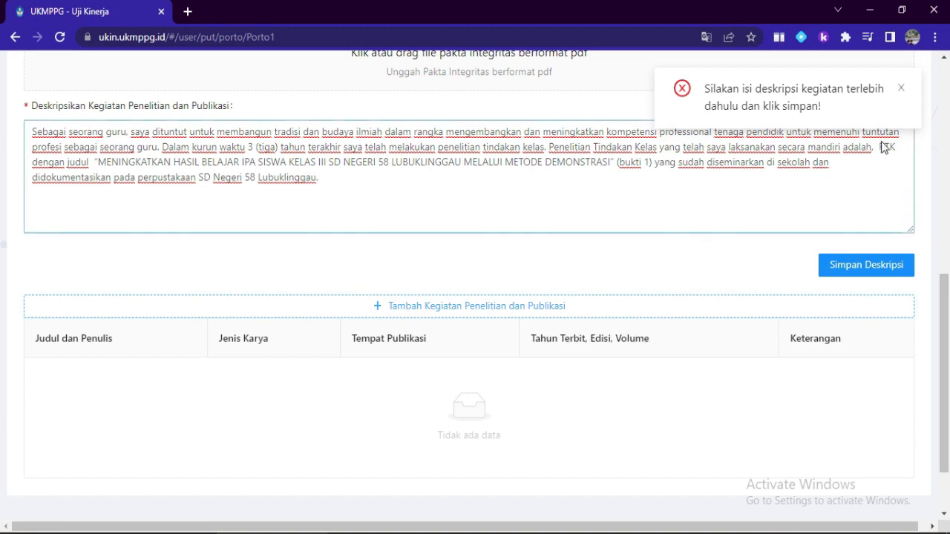
pyautogui.click(665, 230)
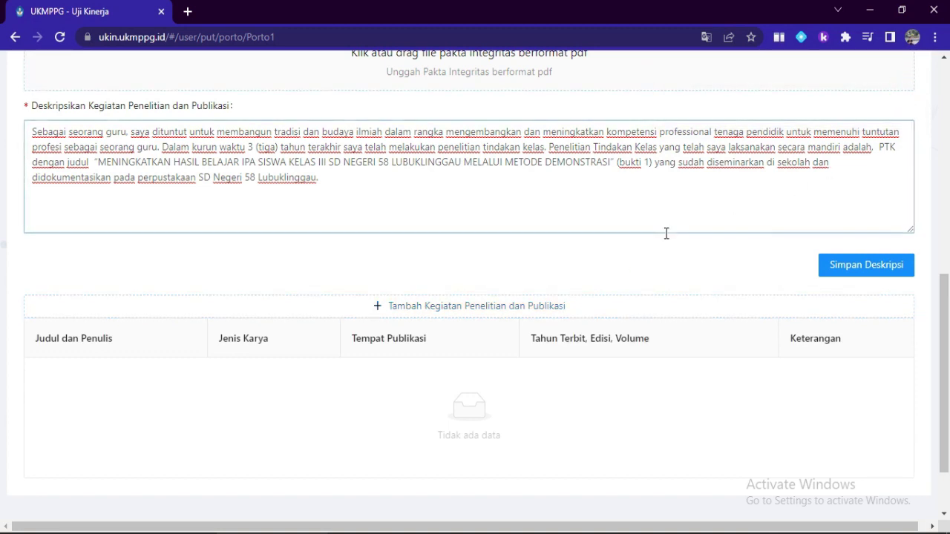
pyautogui.click(859, 271)
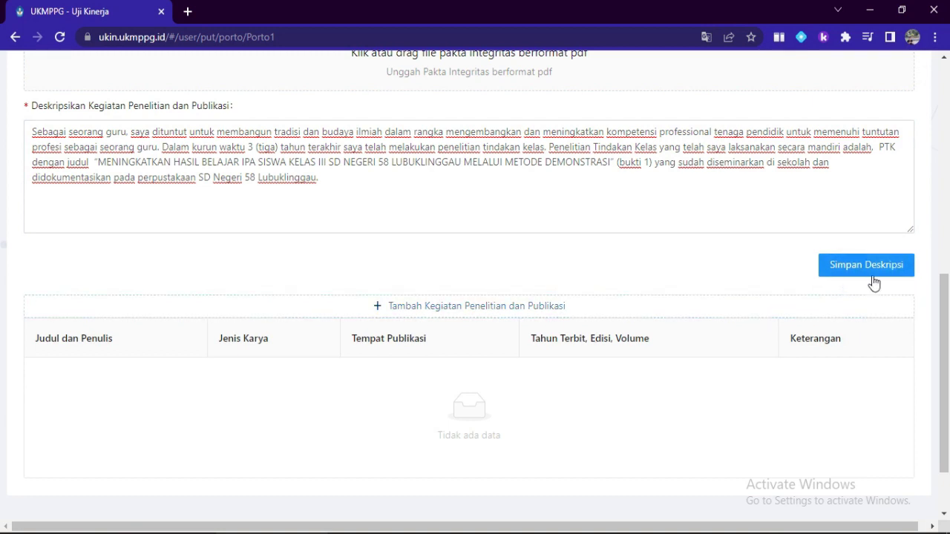
pyautogui.click(472, 214)
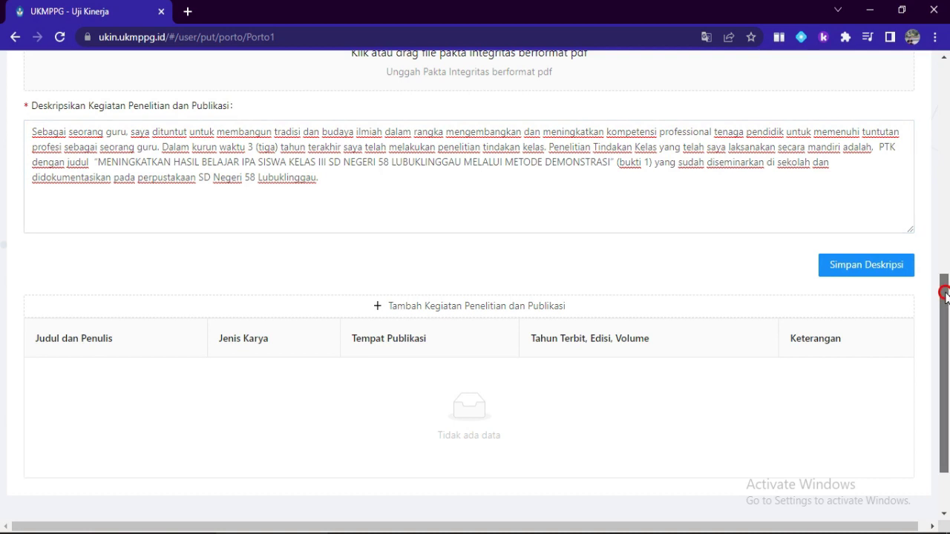
# - Compare the web form's activity table columns with the Kegiatan Penelitian dan Publikasi table in the Word document
pyautogui.moveTo(943, 290); pyautogui.dragTo(939, 318)
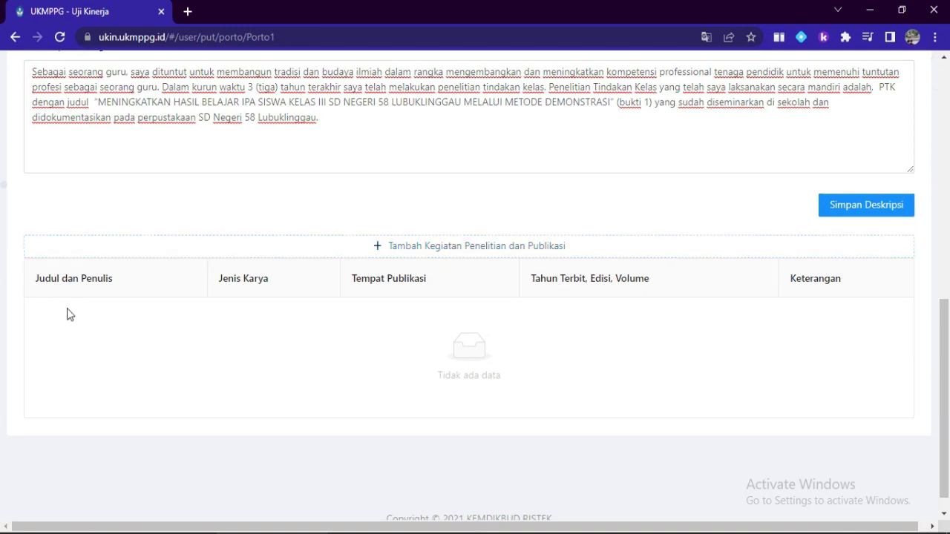
pyautogui.click(483, 108)
pyautogui.click(148, 494)
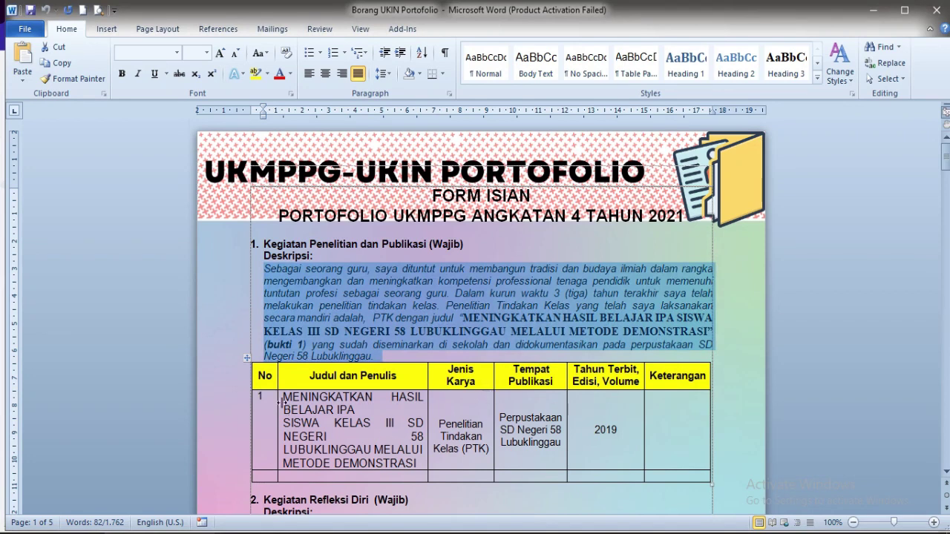
pyautogui.moveTo(259, 376); pyautogui.dragTo(669, 393)
pyautogui.click(619, 423)
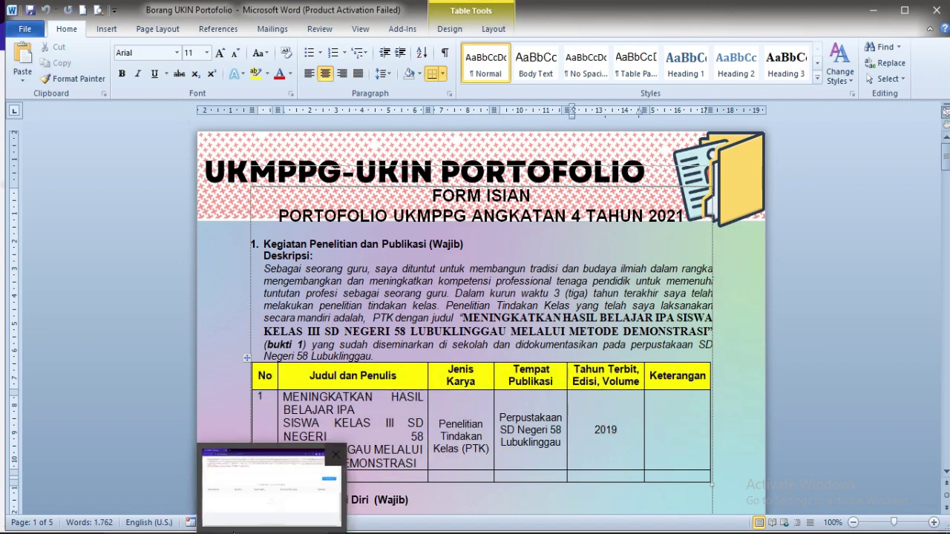
pyautogui.click(234, 532)
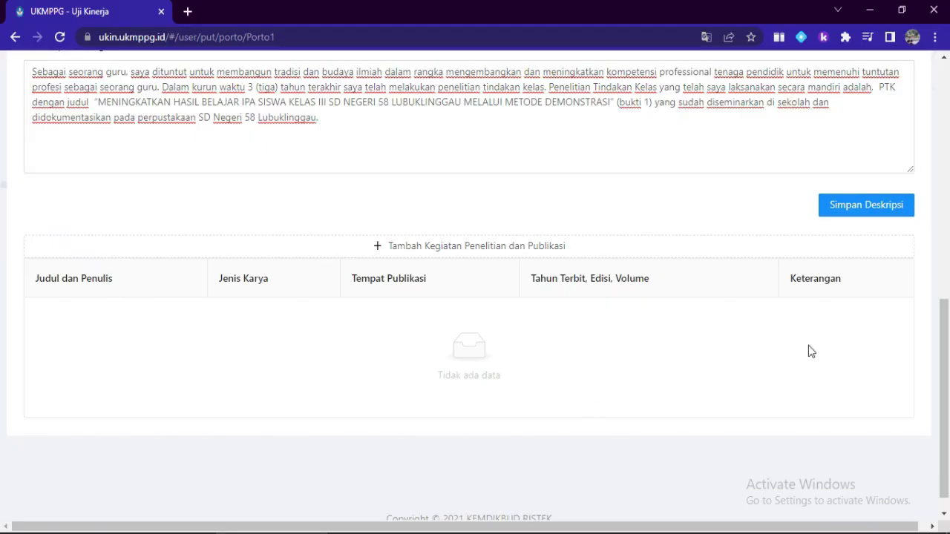
# - Return to the portfolio overview and open the Kegiatan Refleksi Diri form at its description field
pyautogui.moveTo(942, 418); pyautogui.dragTo(942, 290)
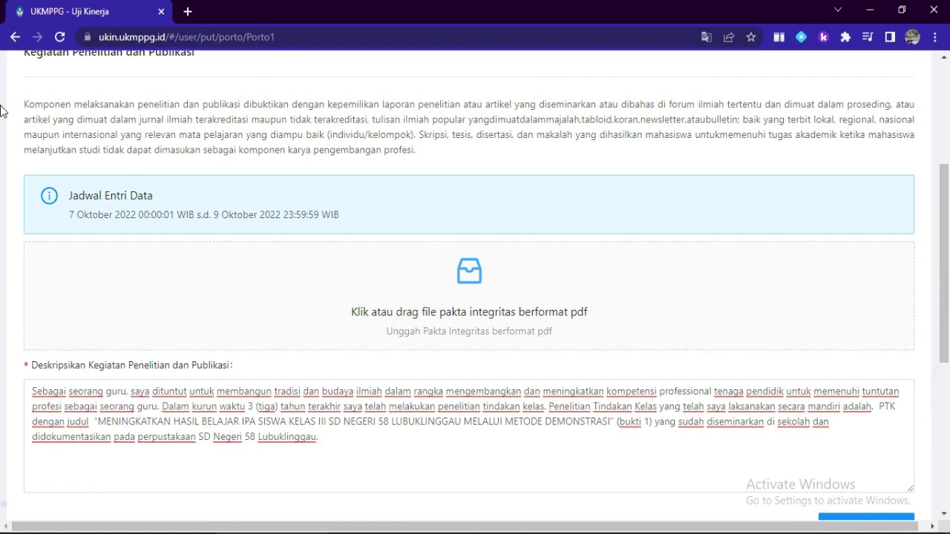
pyautogui.moveTo(945, 284); pyautogui.dragTo(941, 155)
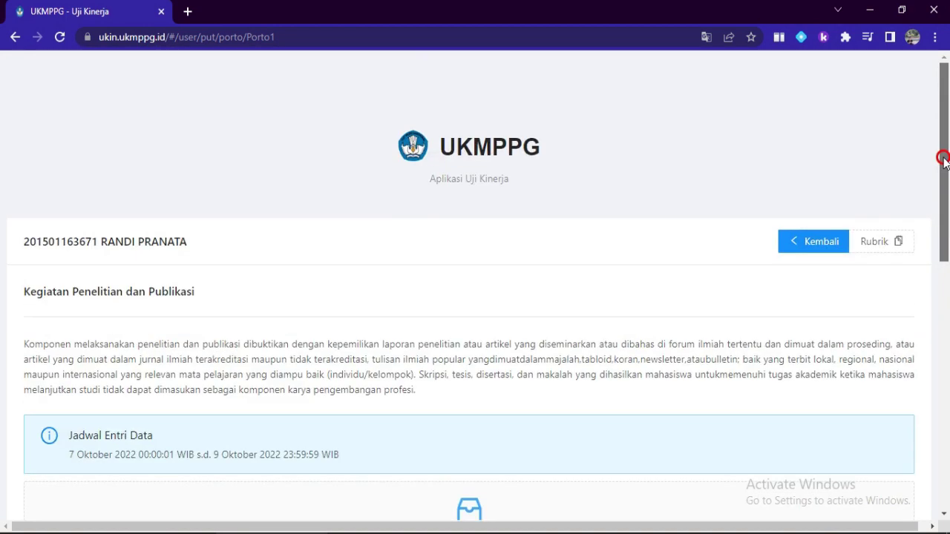
pyautogui.click(810, 245)
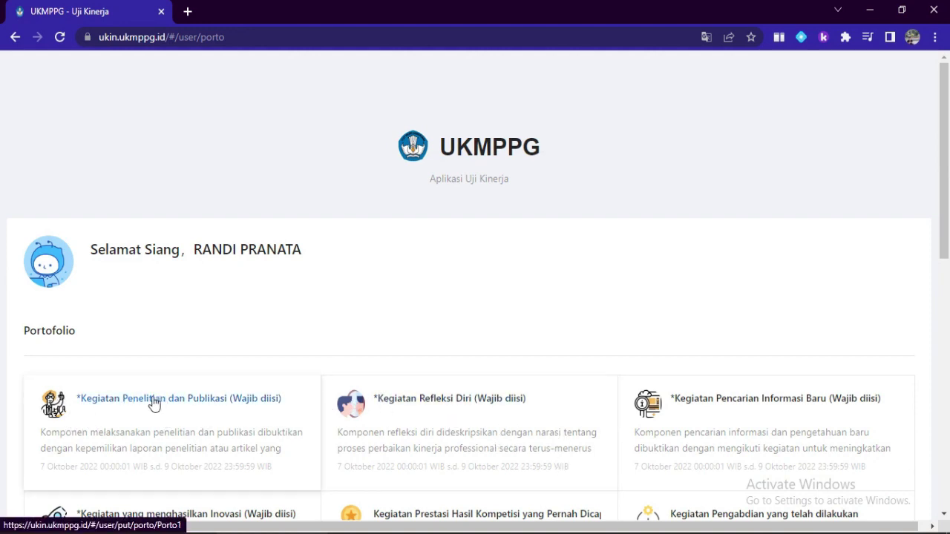
pyautogui.click(479, 400)
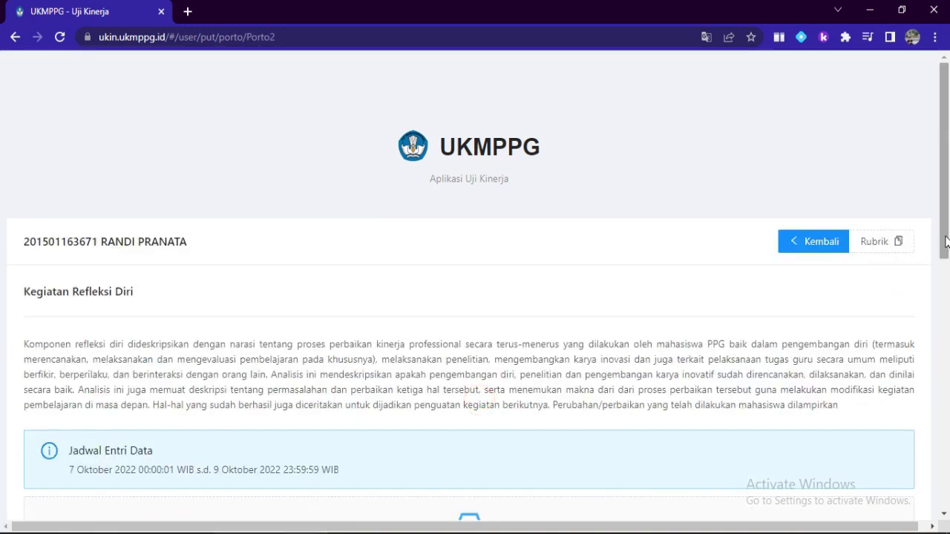
pyautogui.moveTo(943, 244); pyautogui.dragTo(941, 345)
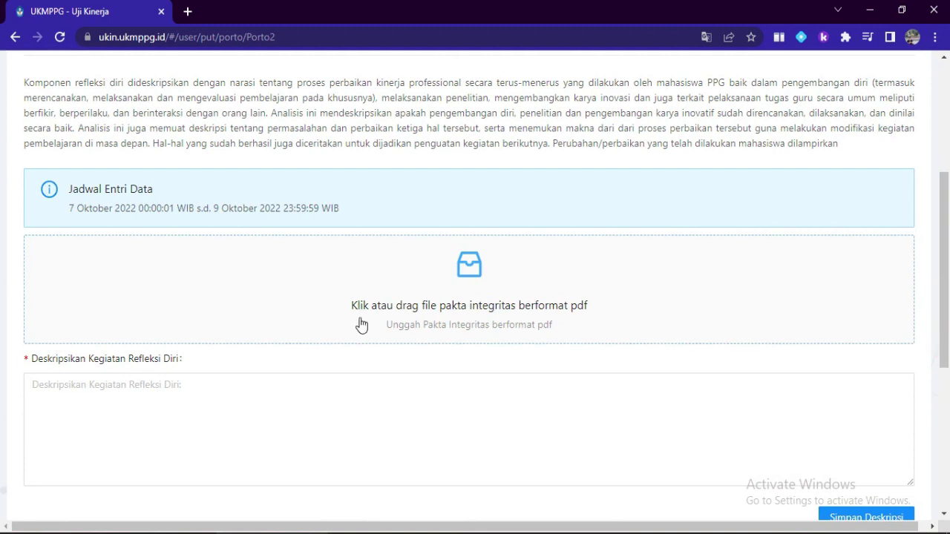
pyautogui.moveTo(944, 254); pyautogui.dragTo(943, 324)
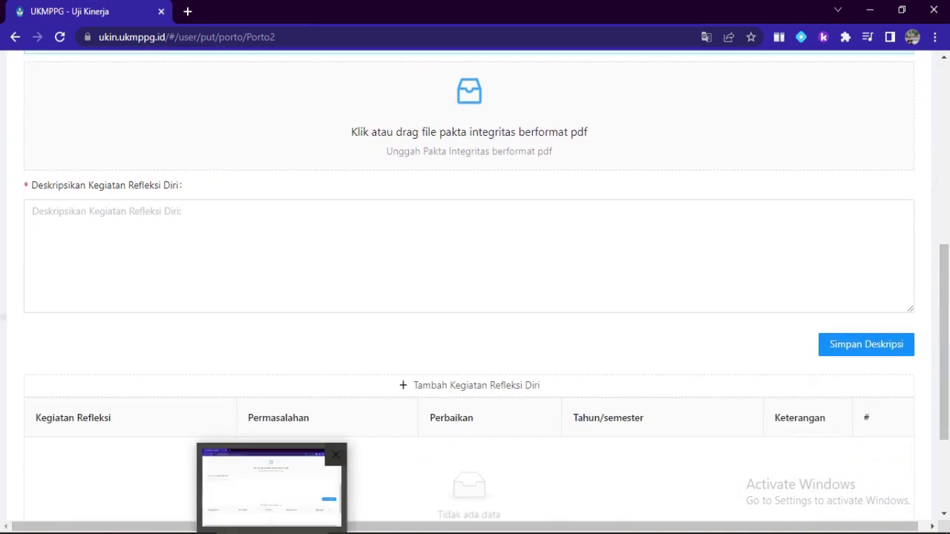
# - Copy the section 2 Kegiatan Refleksi Diri description from the Borang UKIN Portofolio Word document into the web form's description field
pyautogui.click(159, 532)
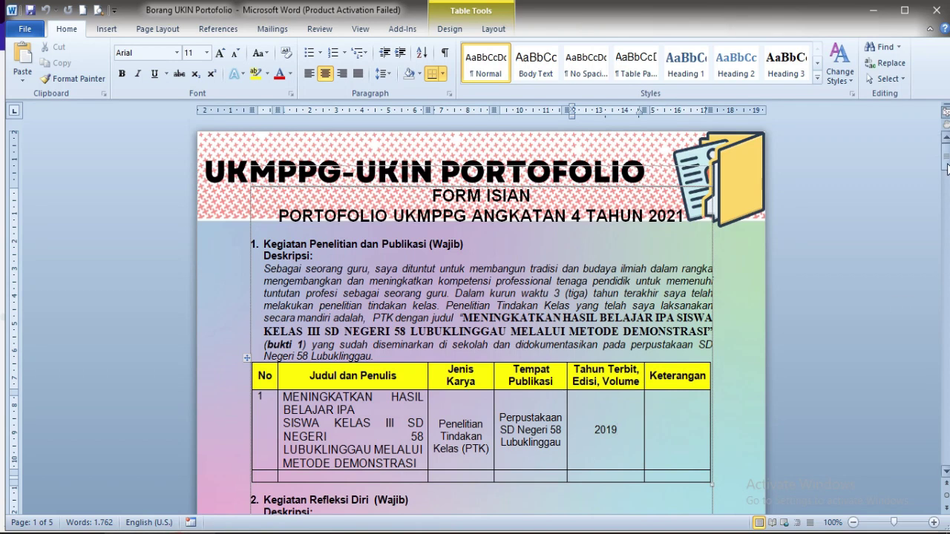
pyautogui.moveTo(947, 170); pyautogui.dragTo(944, 184)
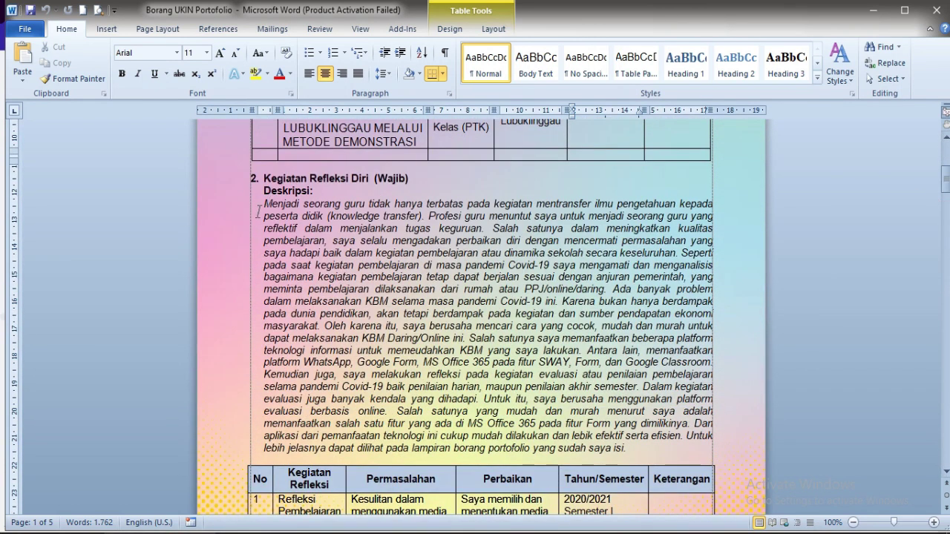
pyautogui.moveTo(264, 205); pyautogui.dragTo(617, 442)
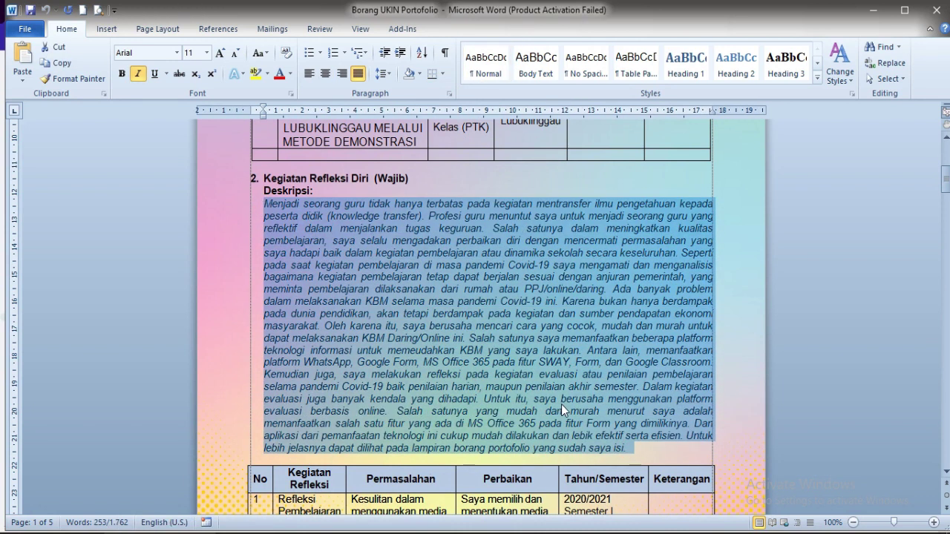
pyautogui.moveTo(272, 533)
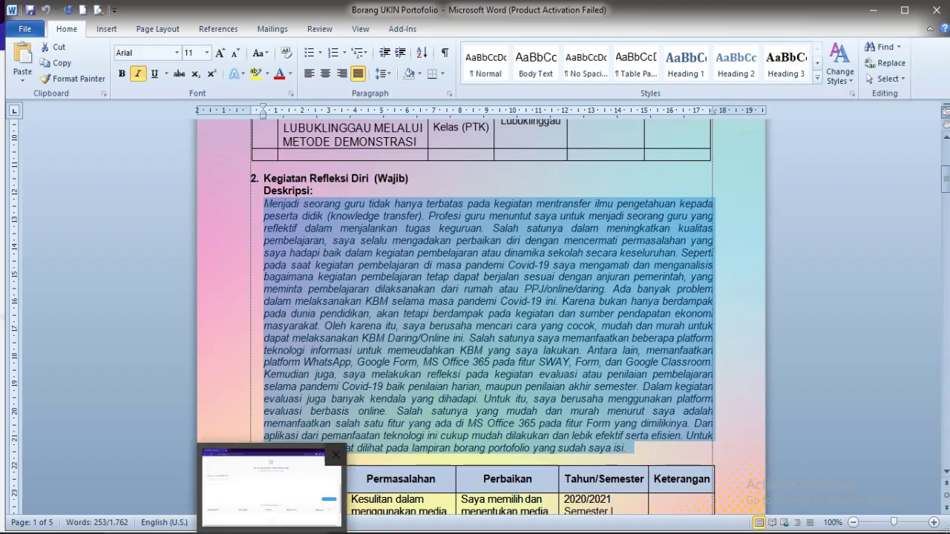
pyautogui.click(272, 486)
pyautogui.click(119, 210)
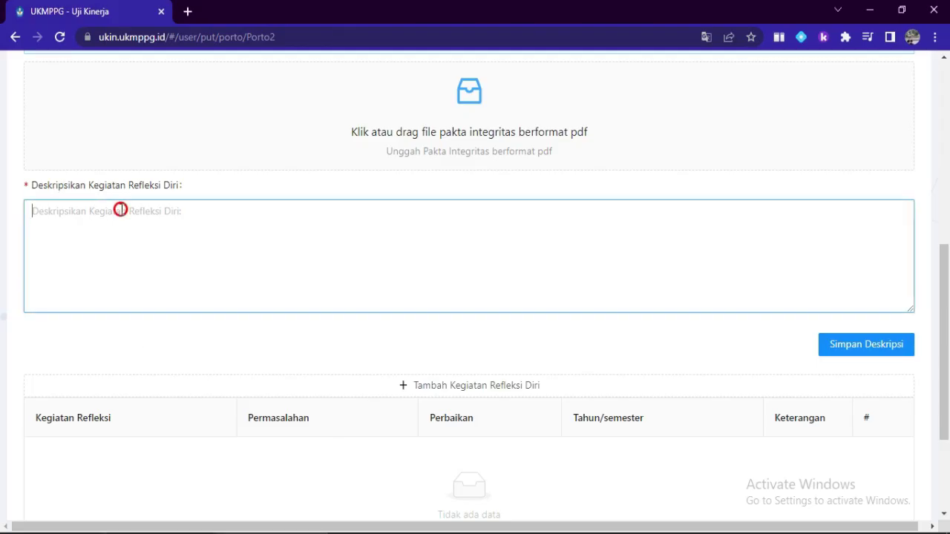
pyautogui.hotkey('ctrl', 'v')
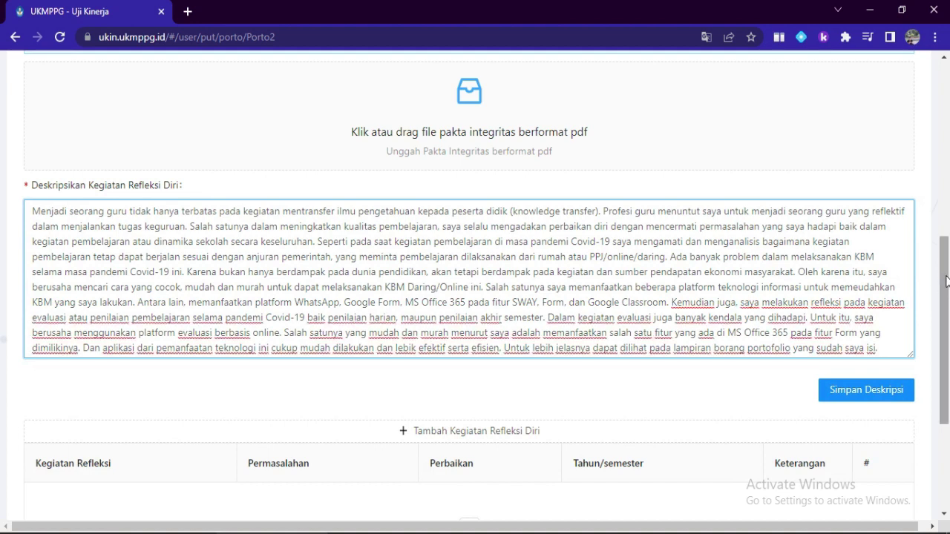
# - Compare the form's Kegiatan Refleksi Diri table columns with the table in the Borang UKIN Portofolio Word document, and try to add an entry
pyautogui.scroll(-1, 941, 291)
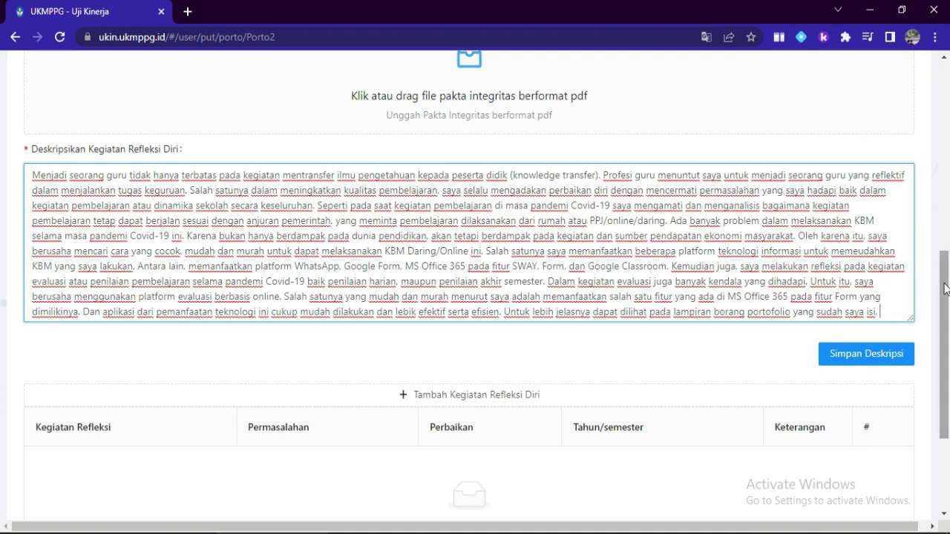
pyautogui.moveTo(946, 289); pyautogui.dragTo(947, 309)
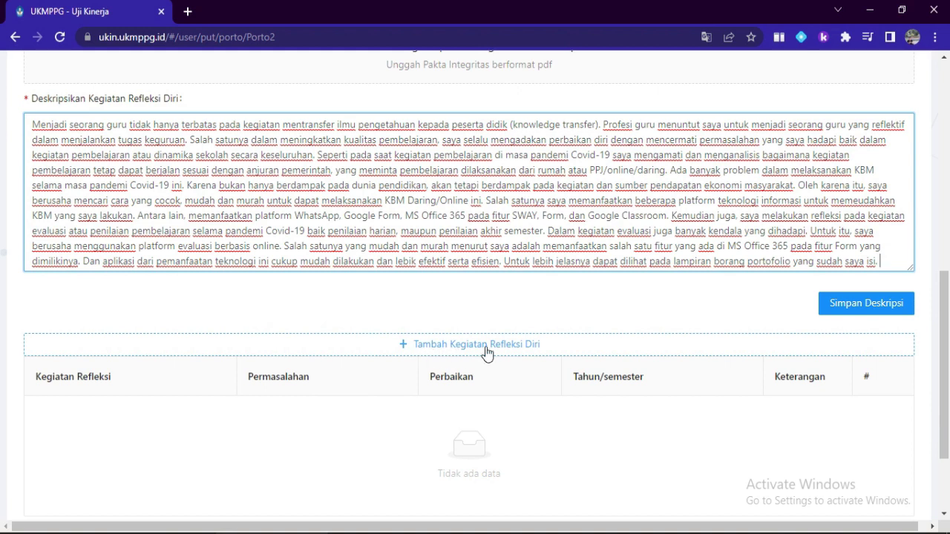
pyautogui.click(162, 484)
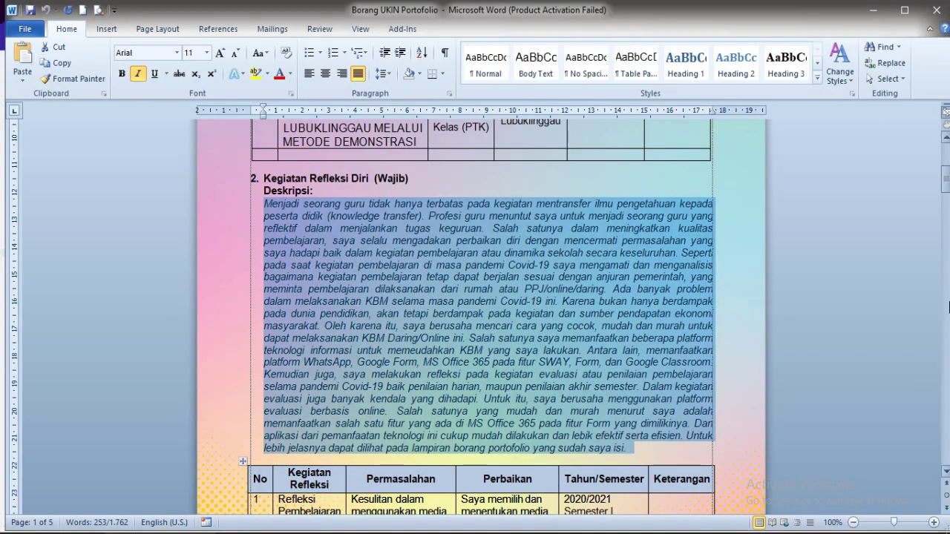
pyautogui.moveTo(946, 178); pyautogui.dragTo(947, 194)
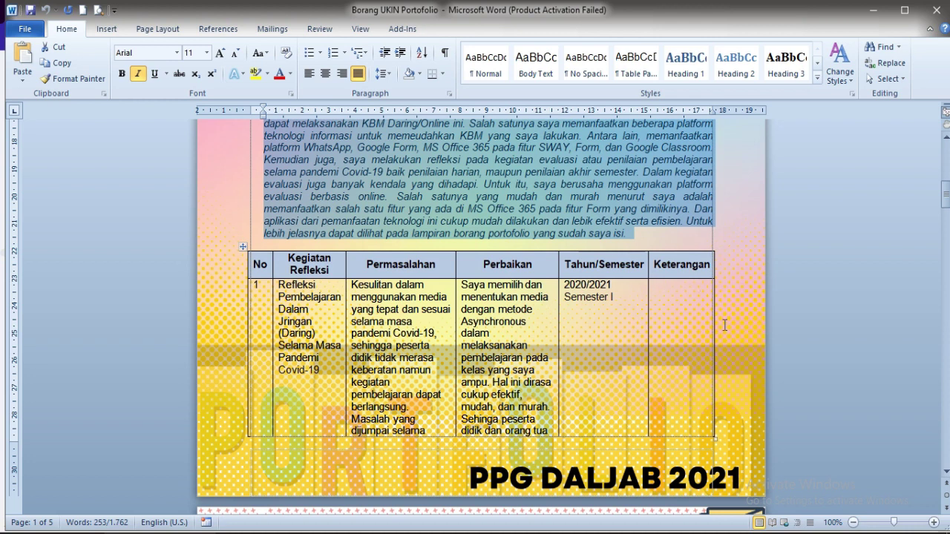
pyautogui.click(322, 525)
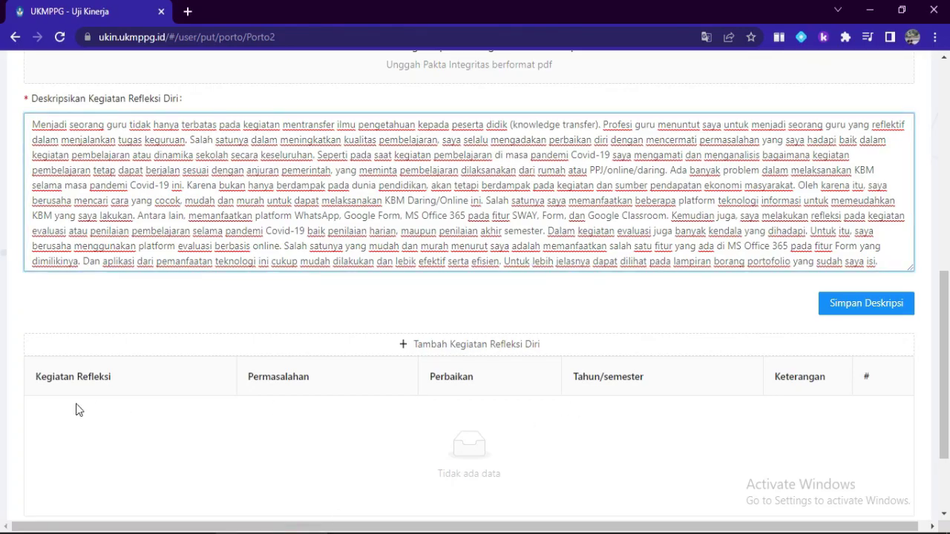
pyautogui.click(459, 347)
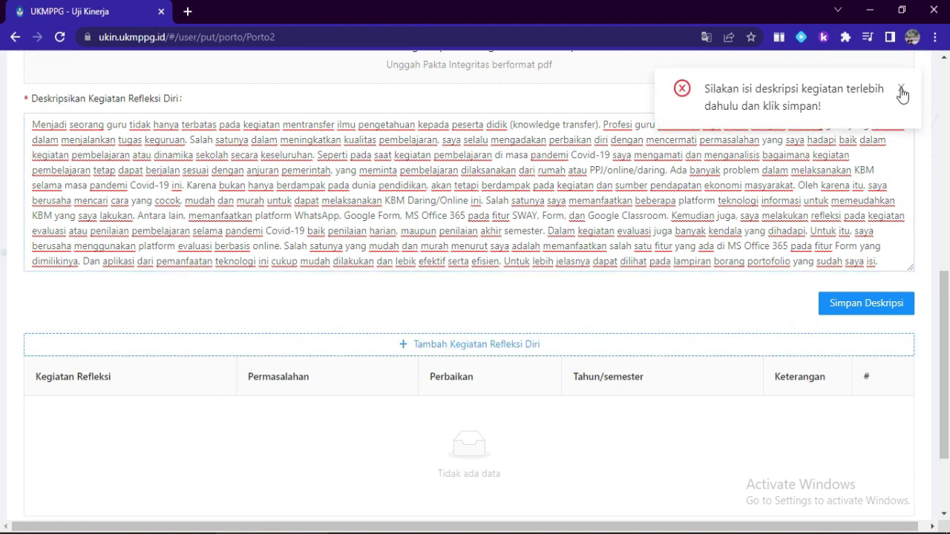
pyautogui.click(901, 87)
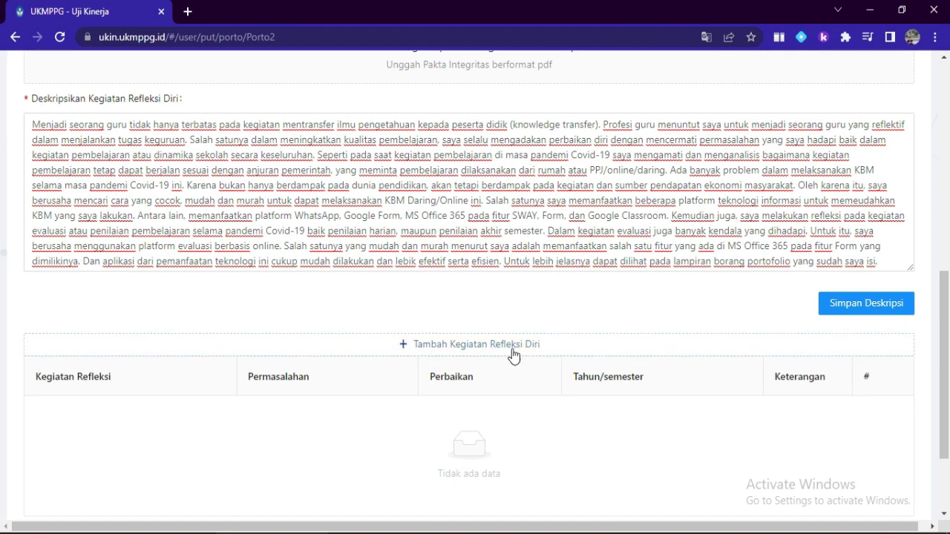
# - Return to the portfolio overview and open the Kegiatan Pencarian Informasi Baru form at its description field
pyautogui.scroll(7, 927, 265)
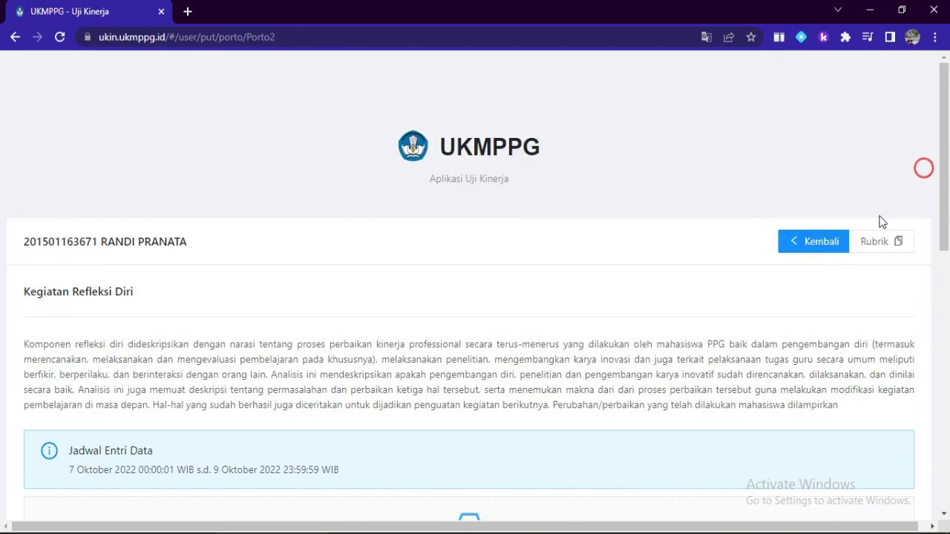
pyautogui.click(830, 244)
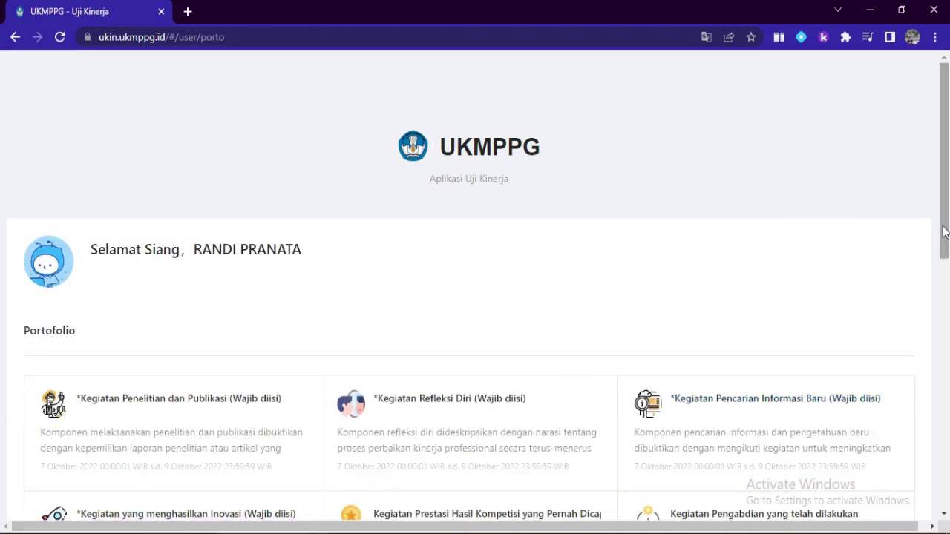
pyautogui.moveTo(944, 230); pyautogui.dragTo(943, 261)
pyautogui.click(725, 333)
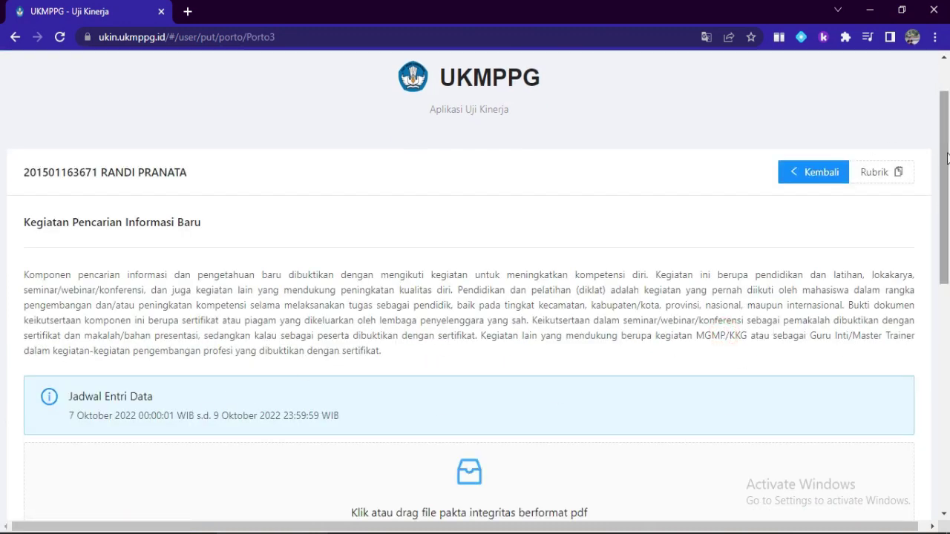
pyautogui.moveTo(942, 148); pyautogui.dragTo(942, 273)
# - Copy the section 3 Kegiatan Pencarian Informasi Baru description from the Word document into the web form's description field, removing the trailing blank line
pyautogui.moveTo(161, 533)
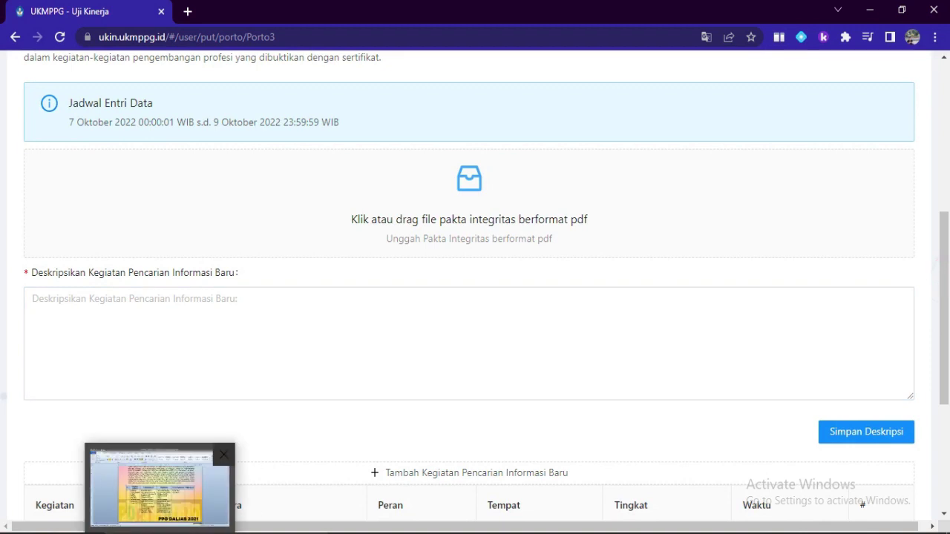
pyautogui.click(161, 492)
pyautogui.moveTo(945, 195); pyautogui.dragTo(946, 232)
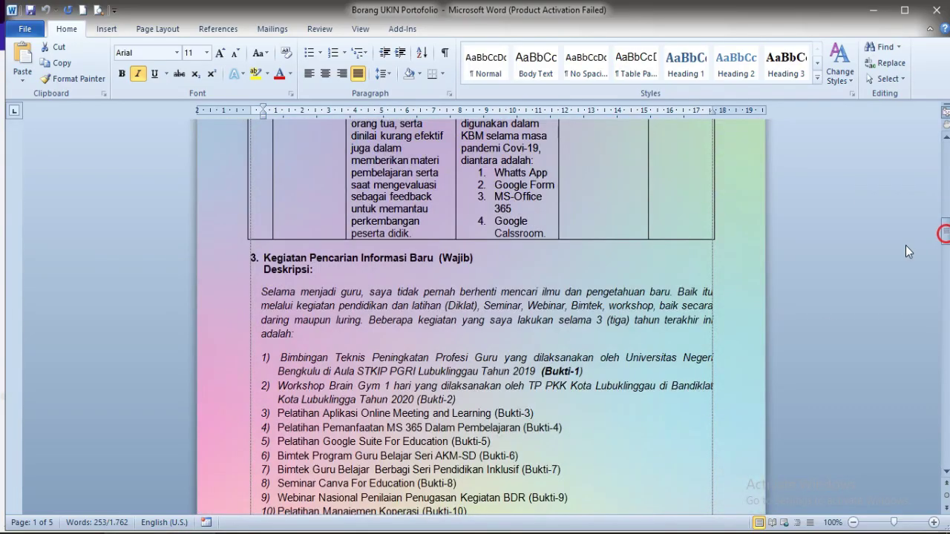
pyautogui.moveTo(257, 290); pyautogui.dragTo(501, 276)
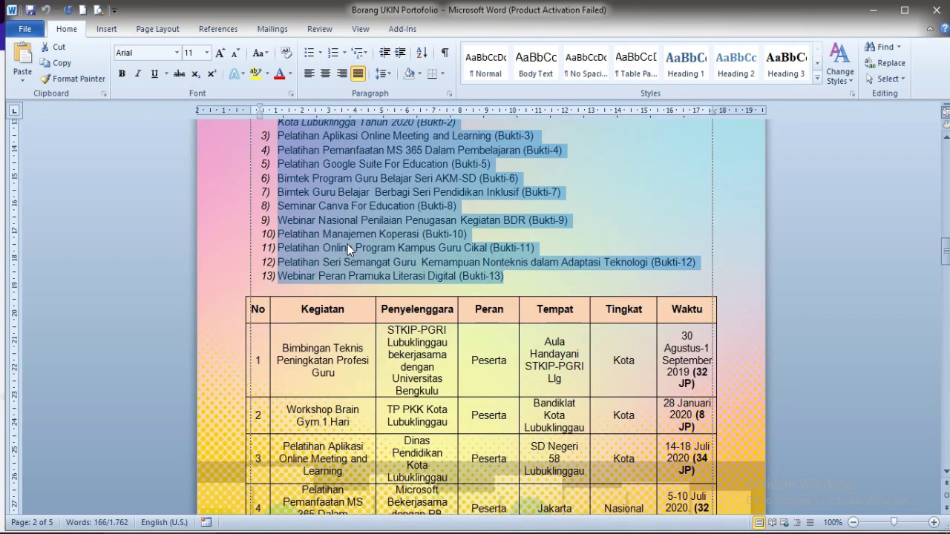
pyautogui.click(289, 529)
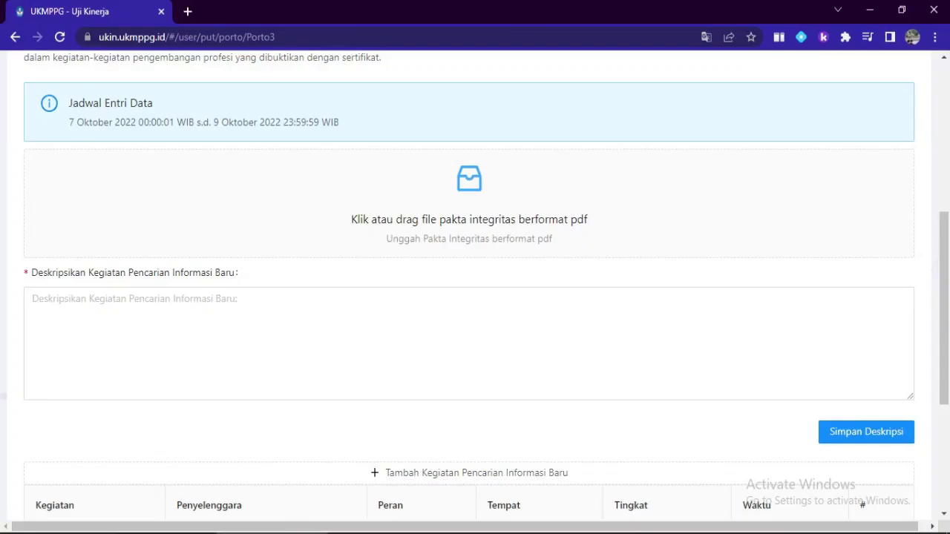
pyautogui.click(189, 298)
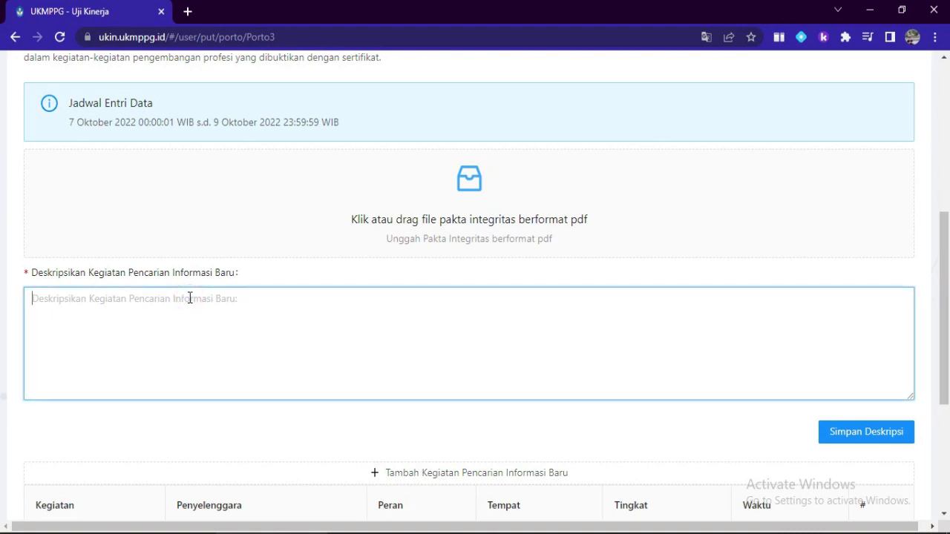
pyautogui.hotkey('ctrl', 'v')
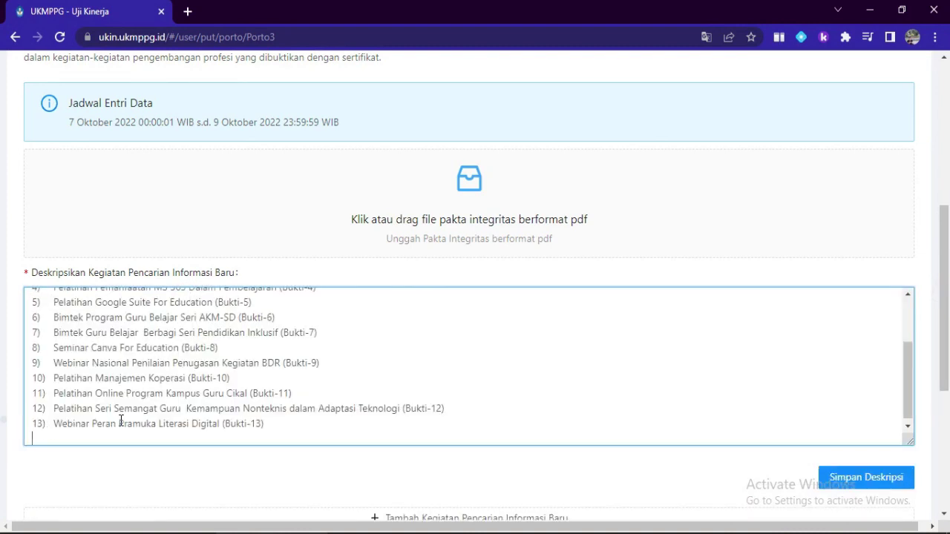
pyautogui.press('BackSpace')
pyautogui.moveTo(945, 364); pyautogui.dragTo(944, 434)
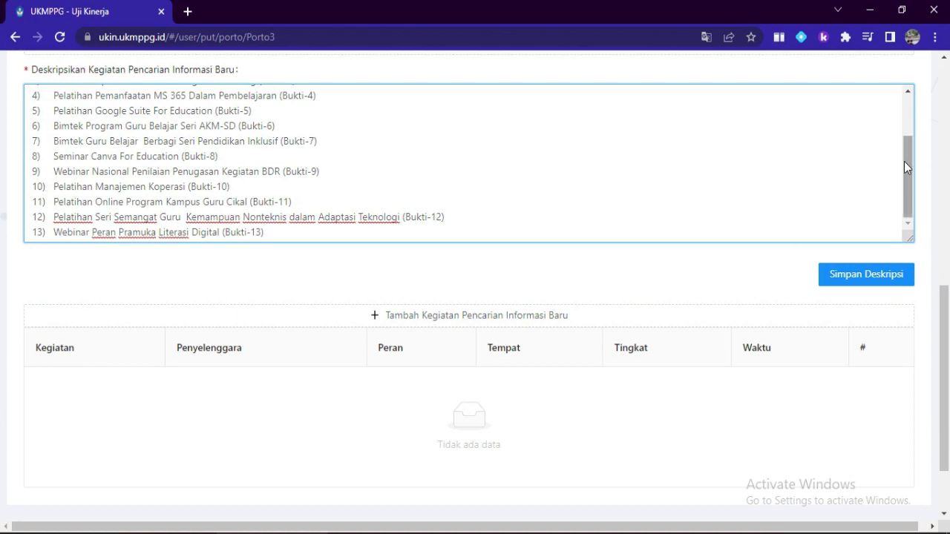
pyautogui.moveTo(904, 170); pyautogui.dragTo(899, 121)
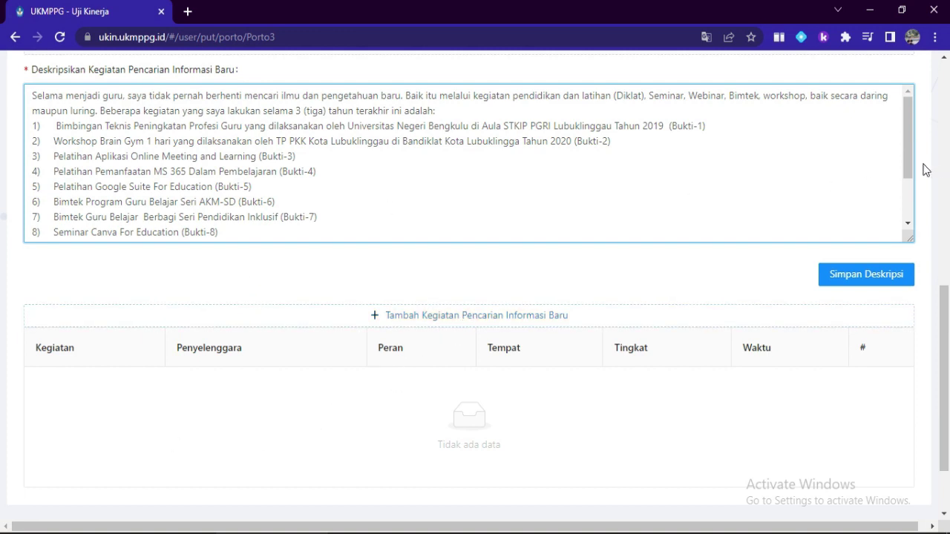
pyautogui.moveTo(907, 153); pyautogui.dragTo(907, 195)
pyautogui.click(288, 232)
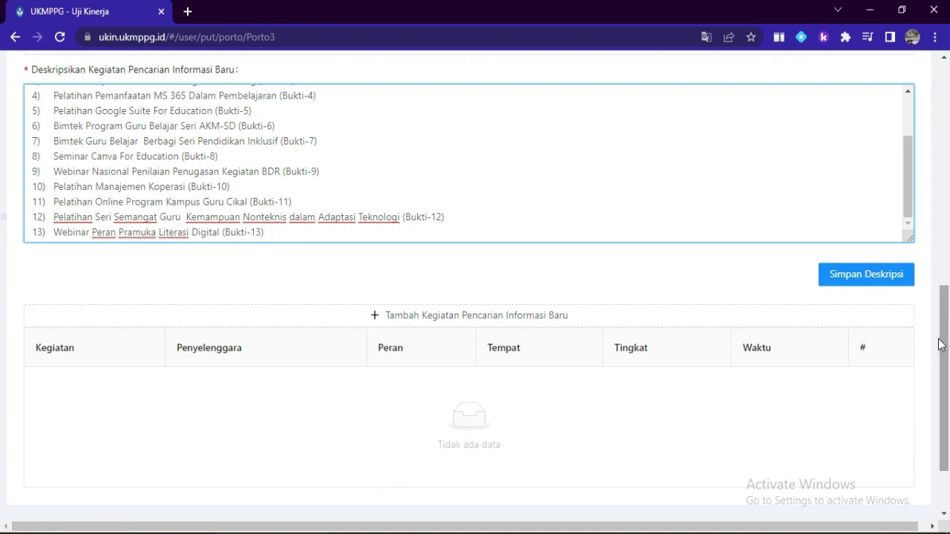
# - Return to the portfolio overview and open the Kegiatan yang menghasilkan Inovasi form at its description field
pyautogui.moveTo(944, 341); pyautogui.dragTo(925, 99)
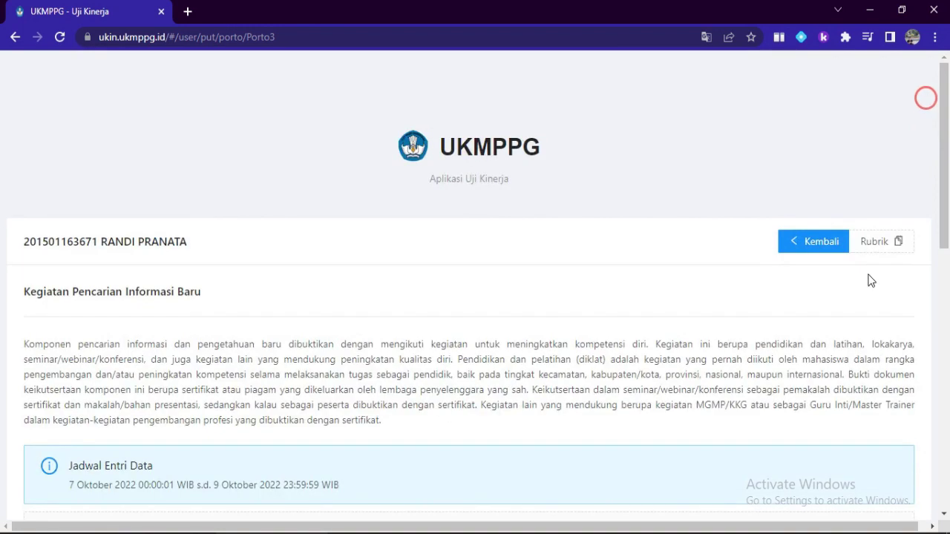
pyautogui.click(795, 245)
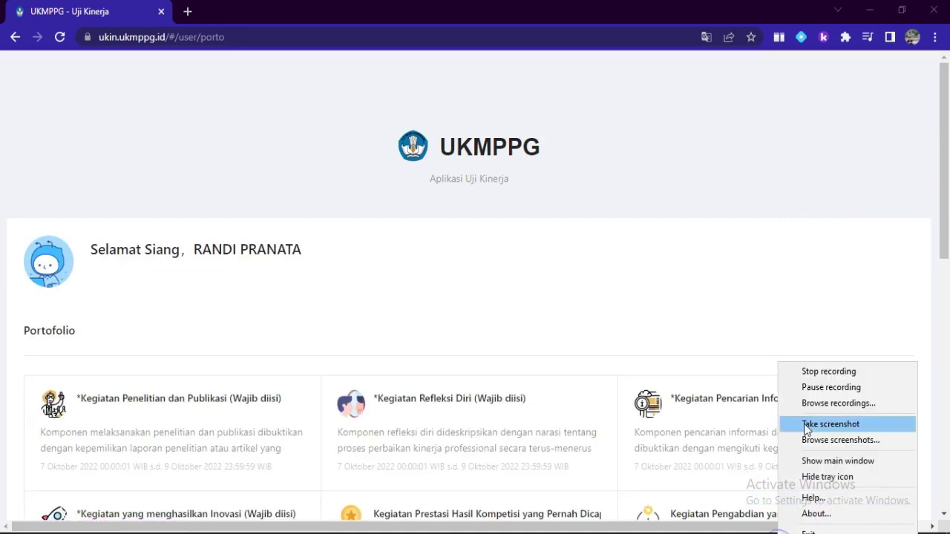
pyautogui.click(813, 388)
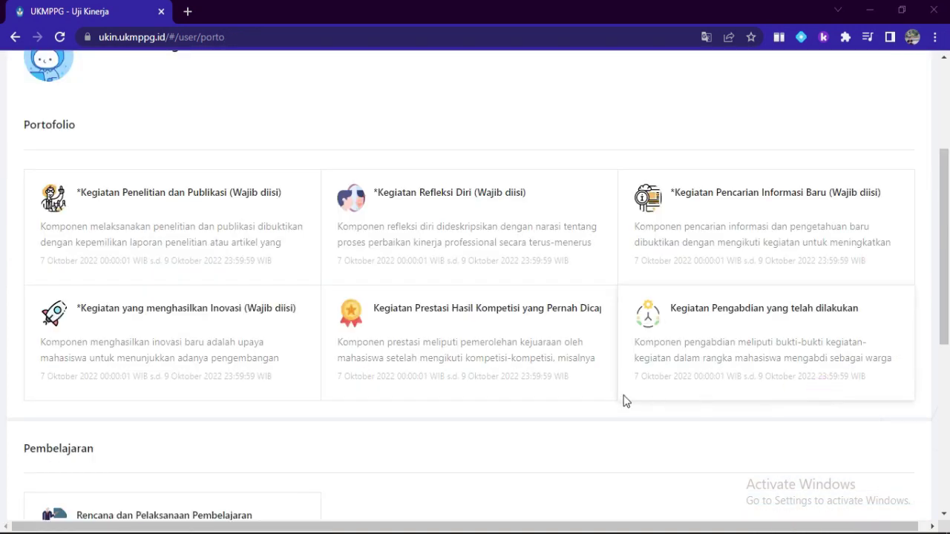
pyautogui.click(213, 319)
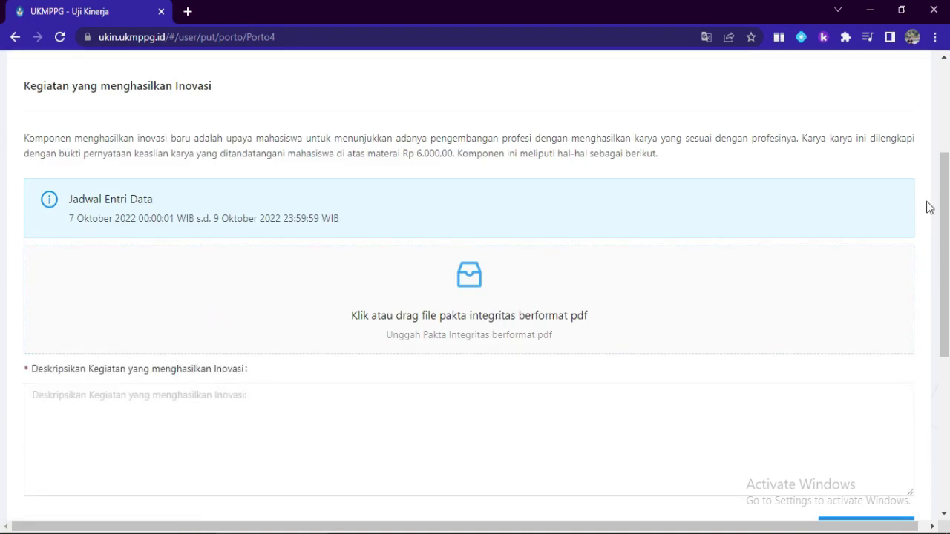
pyautogui.moveTo(946, 188); pyautogui.dragTo(940, 284)
# - Copy the section 4 Kegiatan Yang Menghasilkan Inovasi description from the Word document into the web form's description field
pyautogui.click(159, 483)
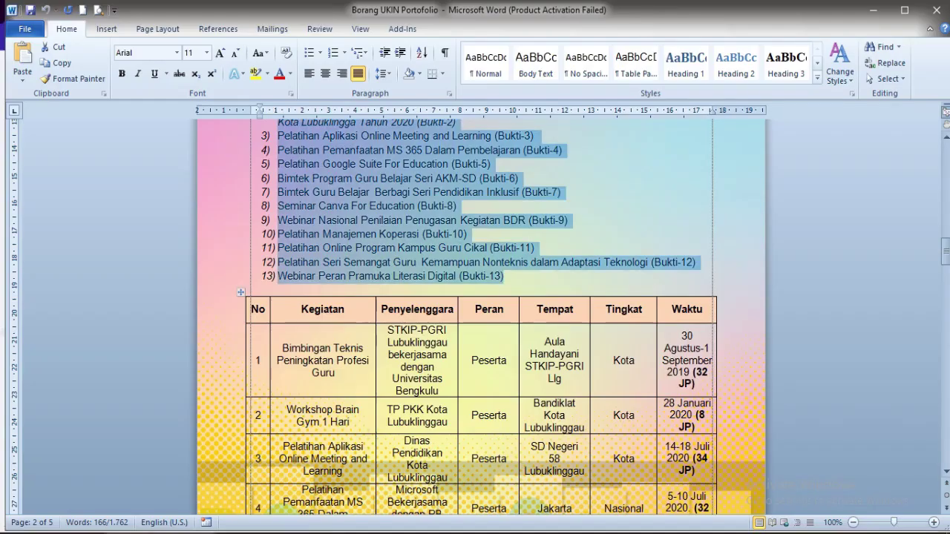
pyautogui.moveTo(944, 251); pyautogui.dragTo(946, 308)
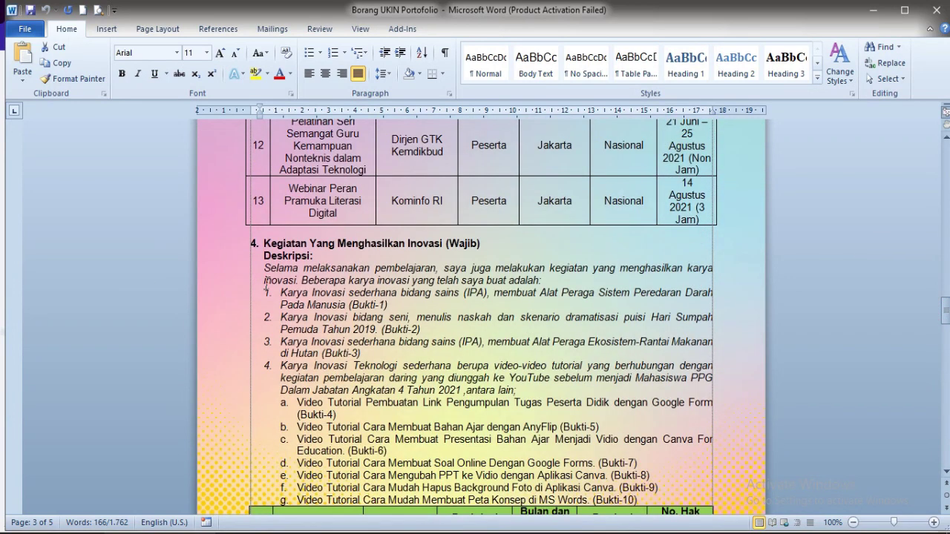
pyautogui.moveTo(259, 270); pyautogui.dragTo(648, 497)
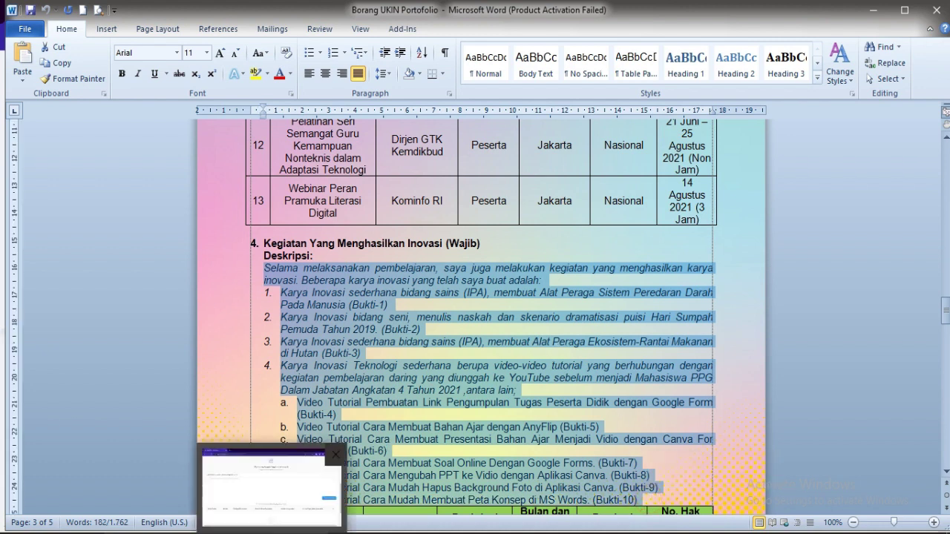
pyautogui.click(272, 532)
pyautogui.click(128, 203)
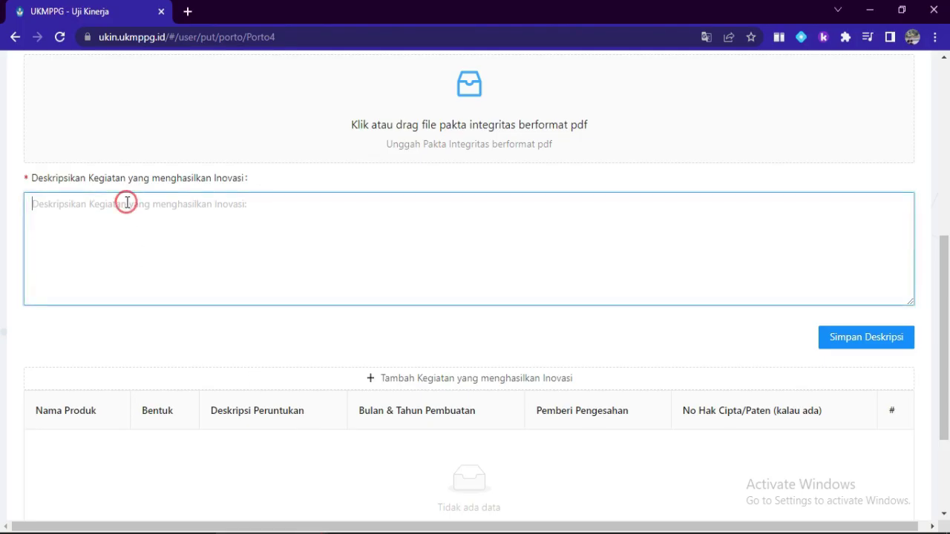
pyautogui.hotkey('ctrl', 'v')
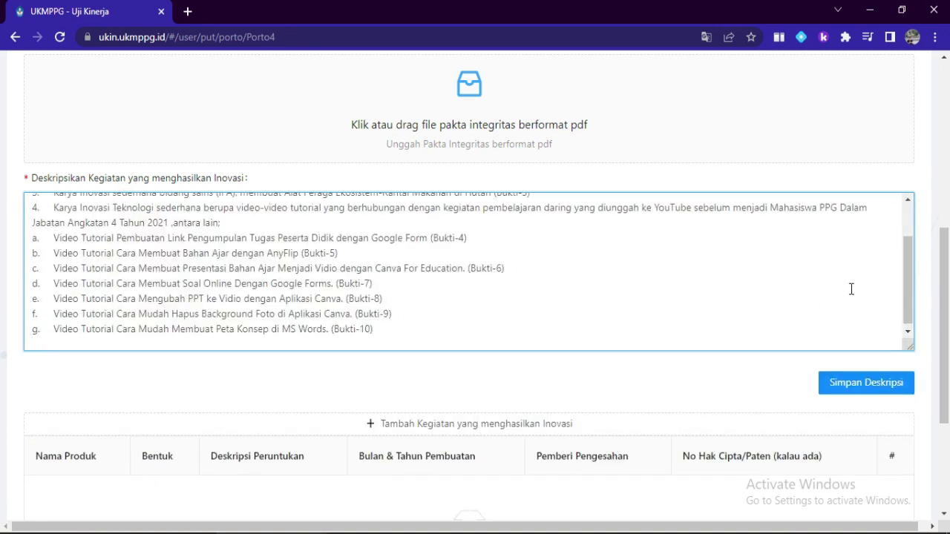
# - Review the pasted innovation description and compare the form's activity table columns with the section 4 table in the Word document
pyautogui.moveTo(902, 278); pyautogui.dragTo(902, 241)
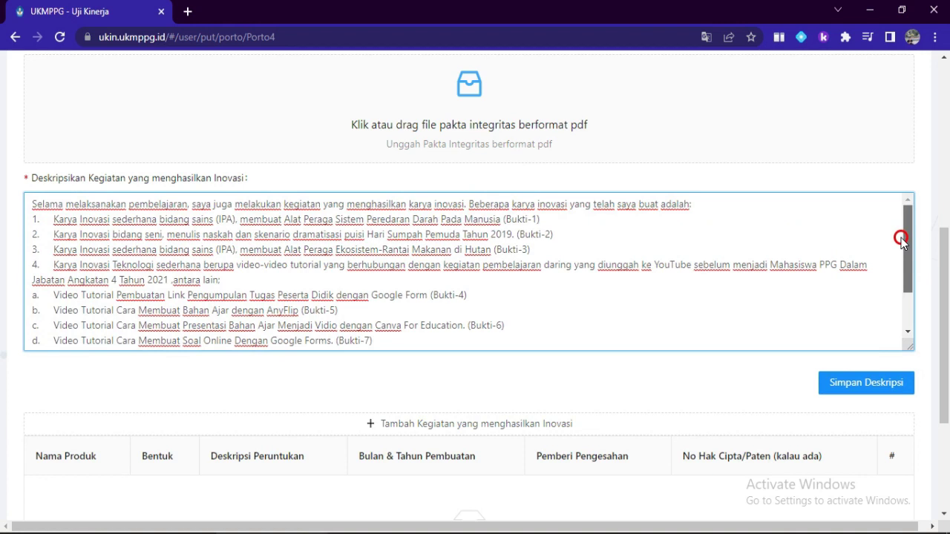
pyautogui.moveTo(902, 241); pyautogui.dragTo(902, 248)
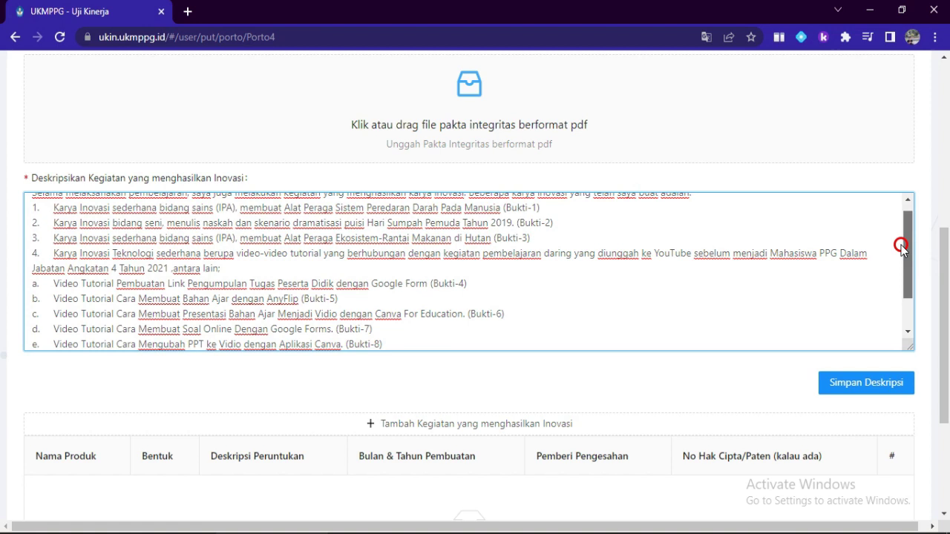
pyautogui.moveTo(902, 248); pyautogui.dragTo(901, 275)
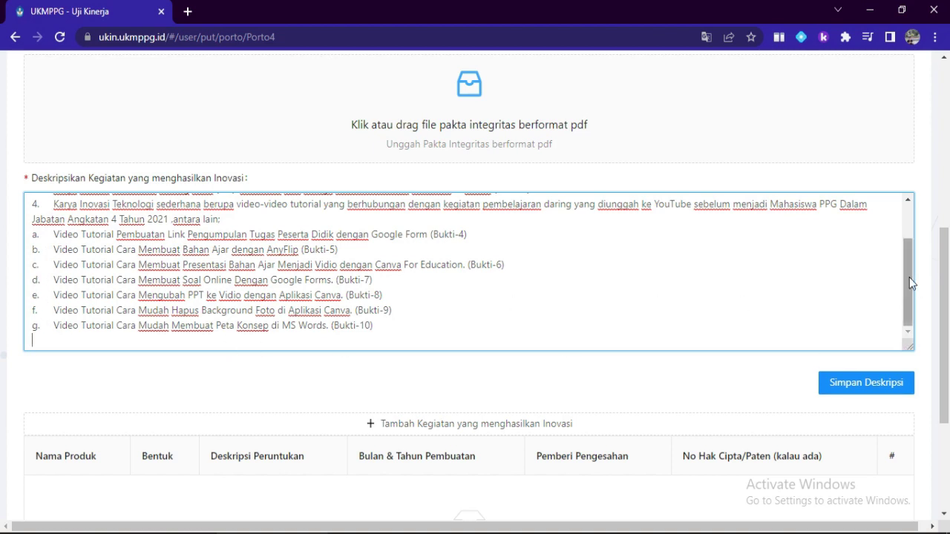
pyautogui.moveTo(901, 271); pyautogui.dragTo(908, 205)
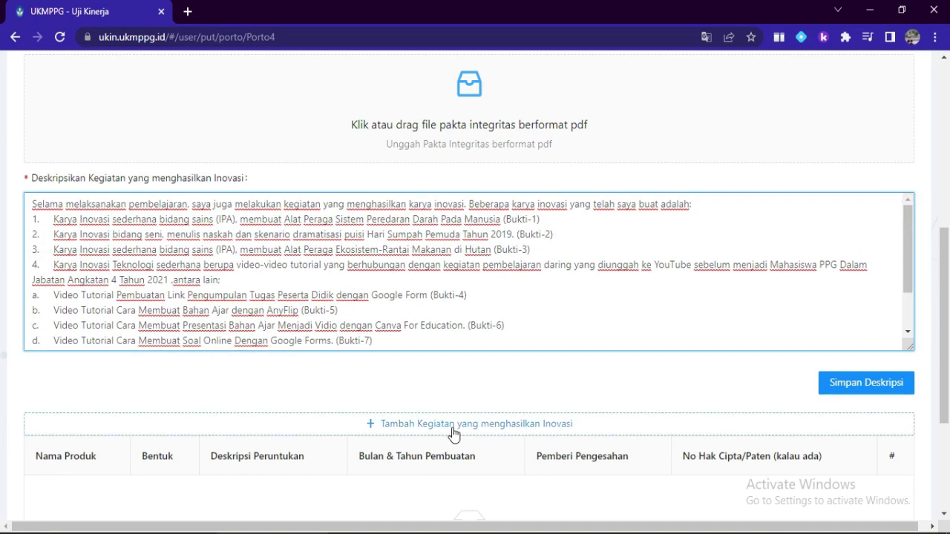
pyautogui.click(141, 486)
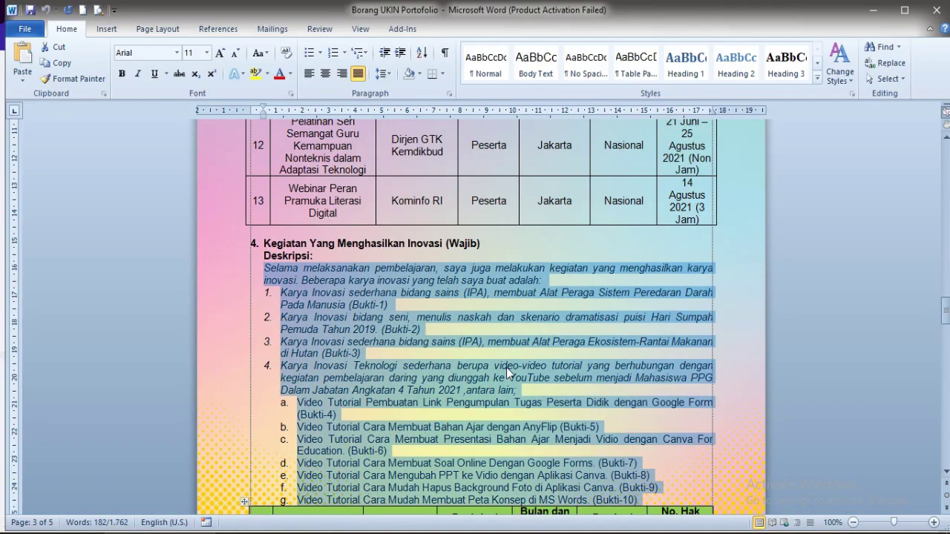
pyautogui.moveTo(945, 310); pyautogui.dragTo(943, 333)
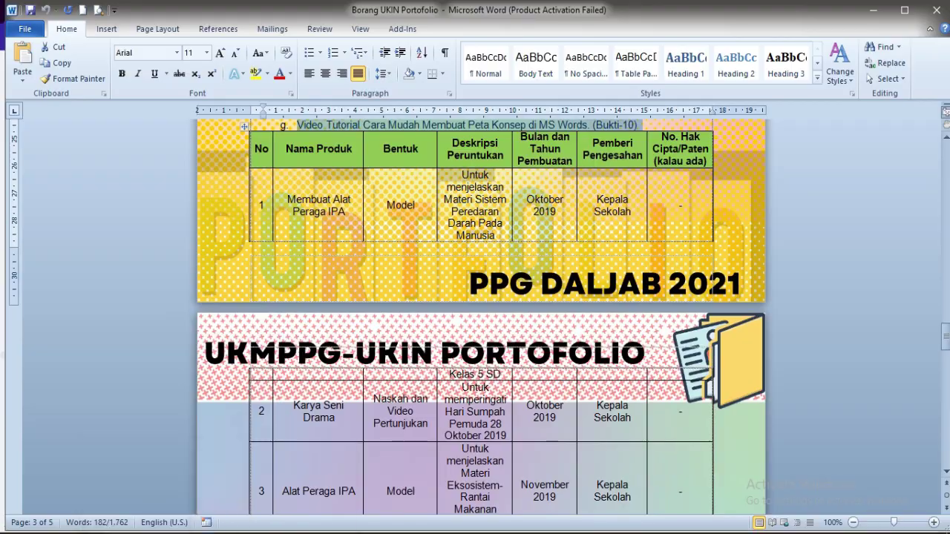
pyautogui.click(274, 486)
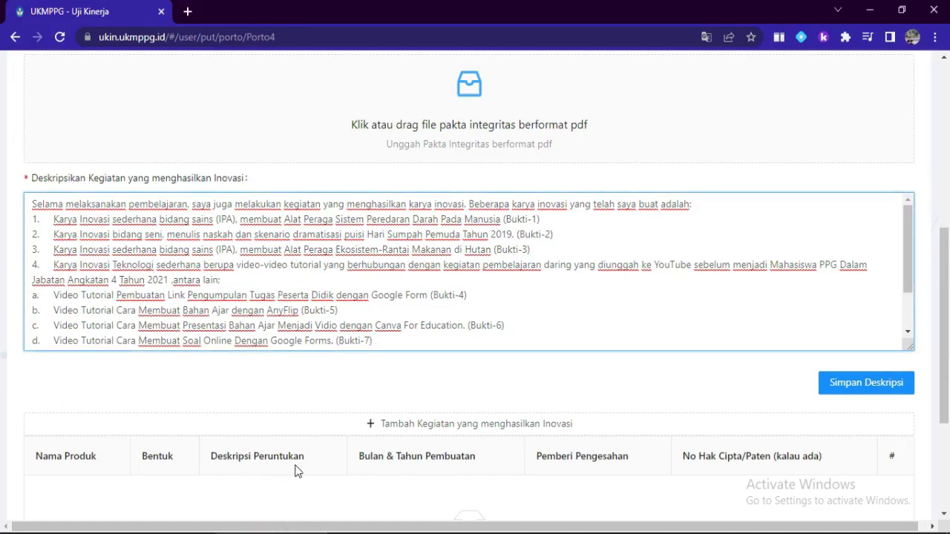
# - Check the section 4 product table in the Word document and read through to the end of the pasted innovation description in the web form
pyautogui.moveTo(160, 533)
pyautogui.click(159, 486)
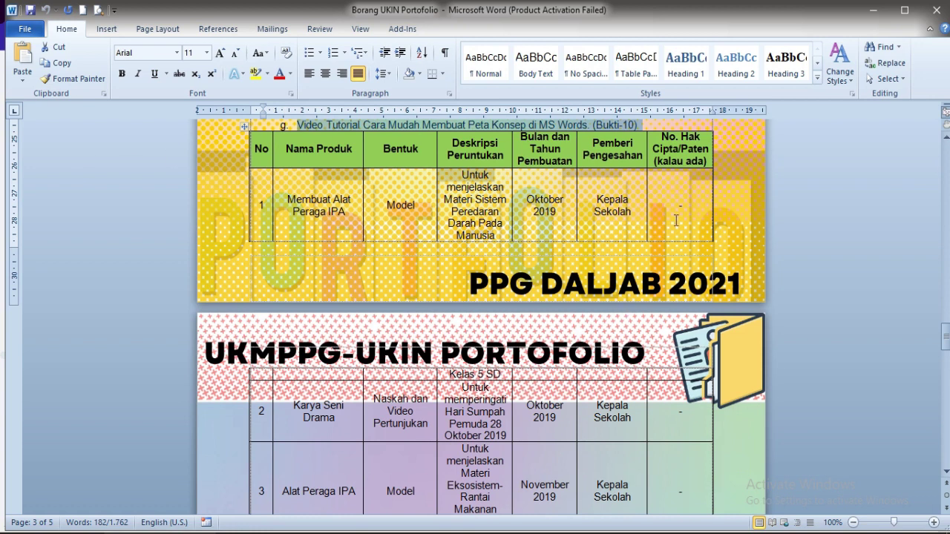
pyautogui.moveTo(271, 533)
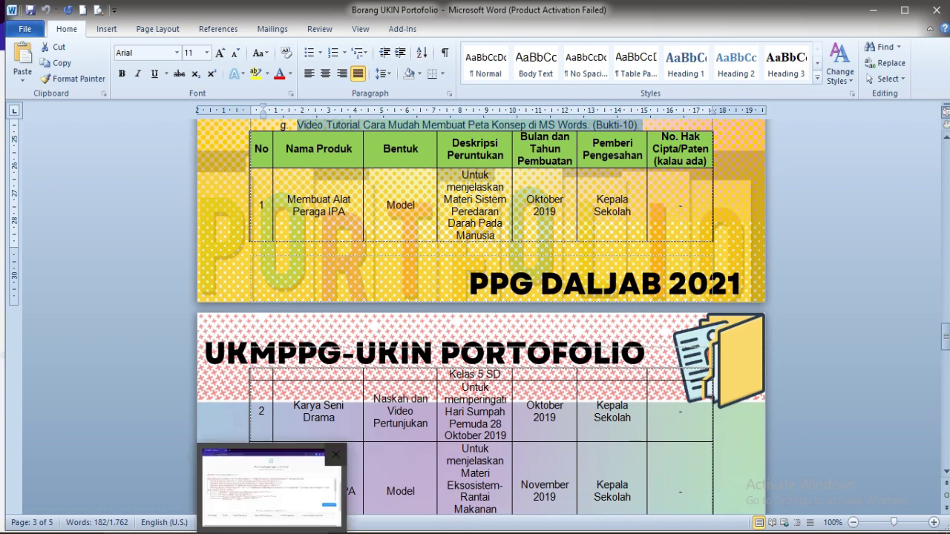
pyautogui.click(245, 466)
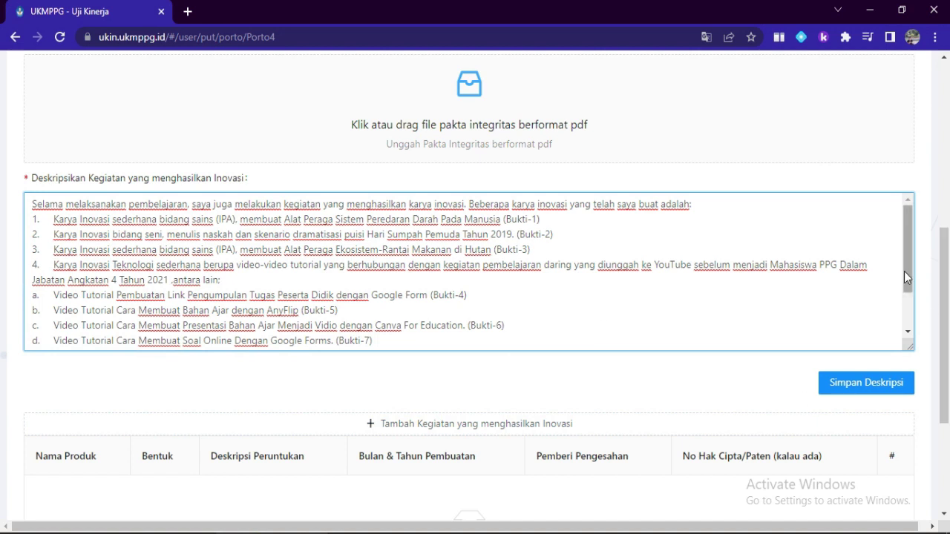
pyautogui.moveTo(907, 277); pyautogui.dragTo(906, 310)
# - Return to the portfolio overview and open the Kegiatan Prestasi Hasil Kompetisi yang Pernah Dicapai form
pyautogui.moveTo(944, 272); pyautogui.dragTo(932, 211)
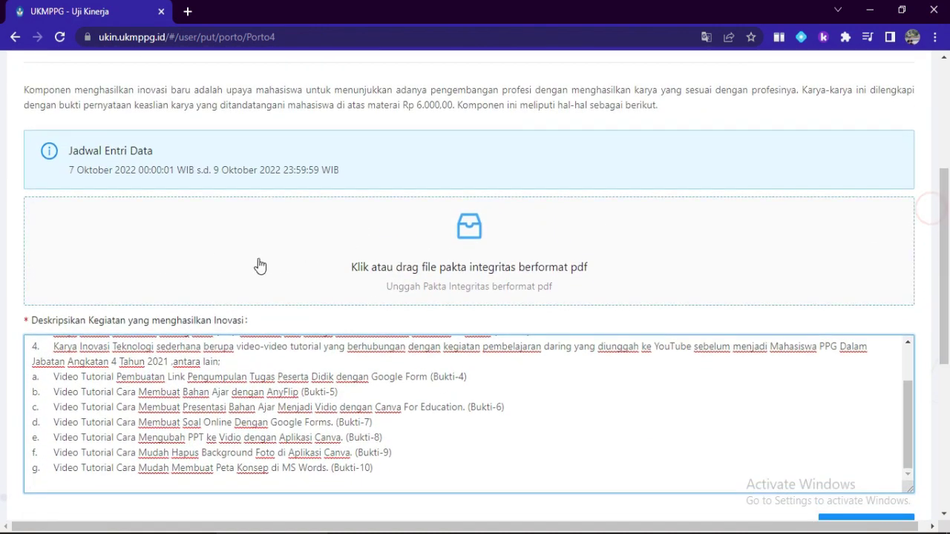
pyautogui.moveTo(943, 261); pyautogui.dragTo(942, 146)
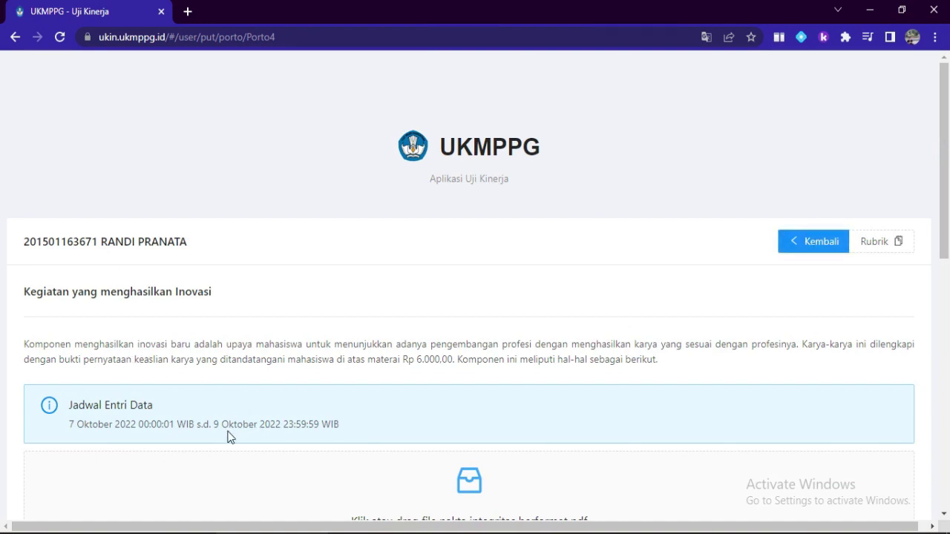
pyautogui.click(804, 242)
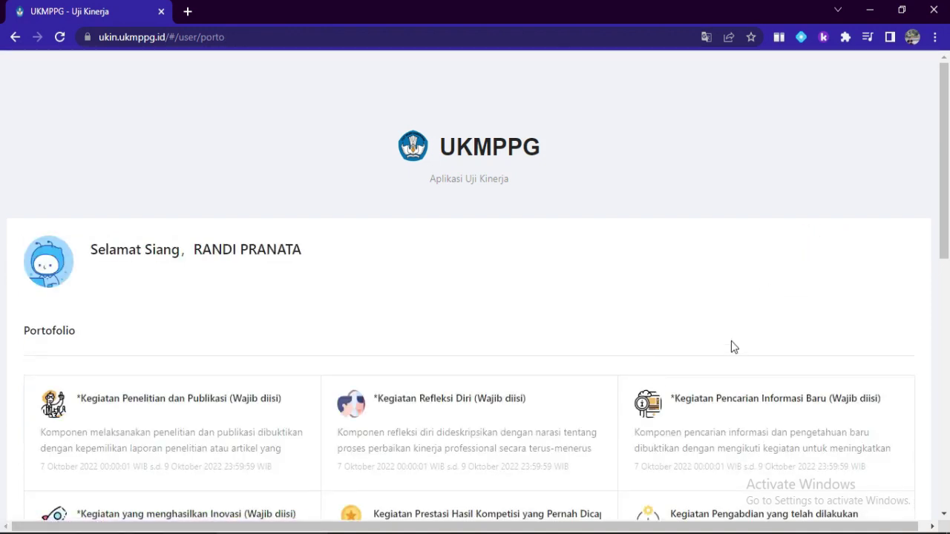
pyautogui.moveTo(945, 234); pyautogui.dragTo(937, 329)
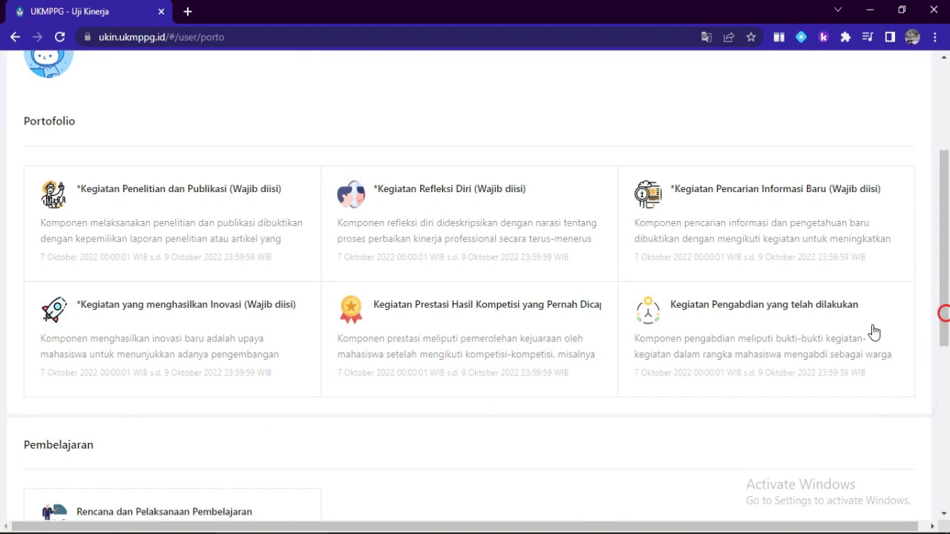
pyautogui.click(489, 318)
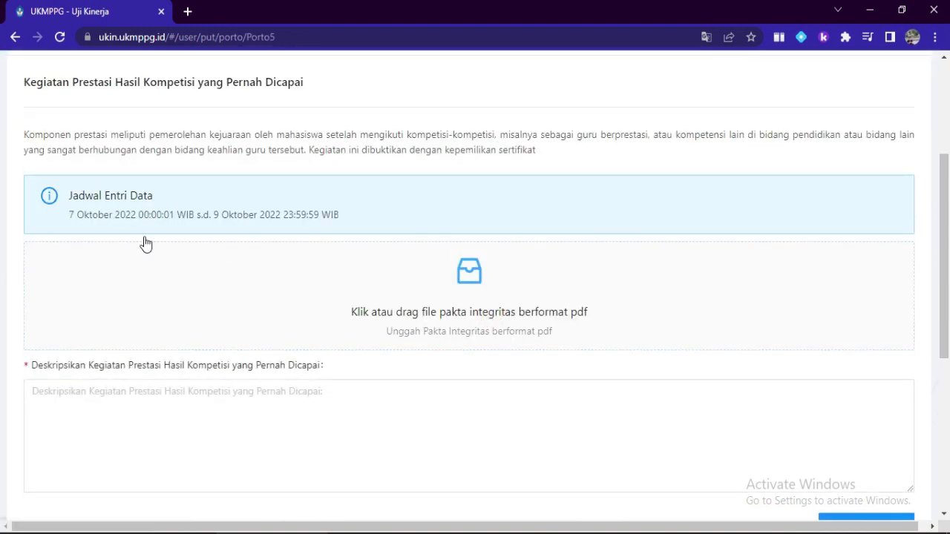
# - Examine the competition achievement form and read the matching section 5 description and table in the Word document
pyautogui.moveTo(944, 199); pyautogui.dragTo(937, 131)
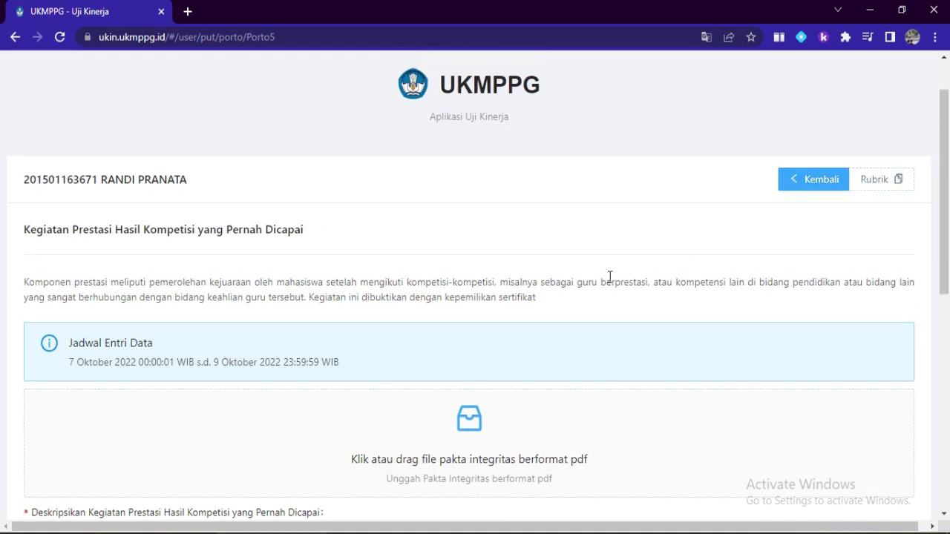
pyautogui.moveTo(944, 211); pyautogui.dragTo(941, 297)
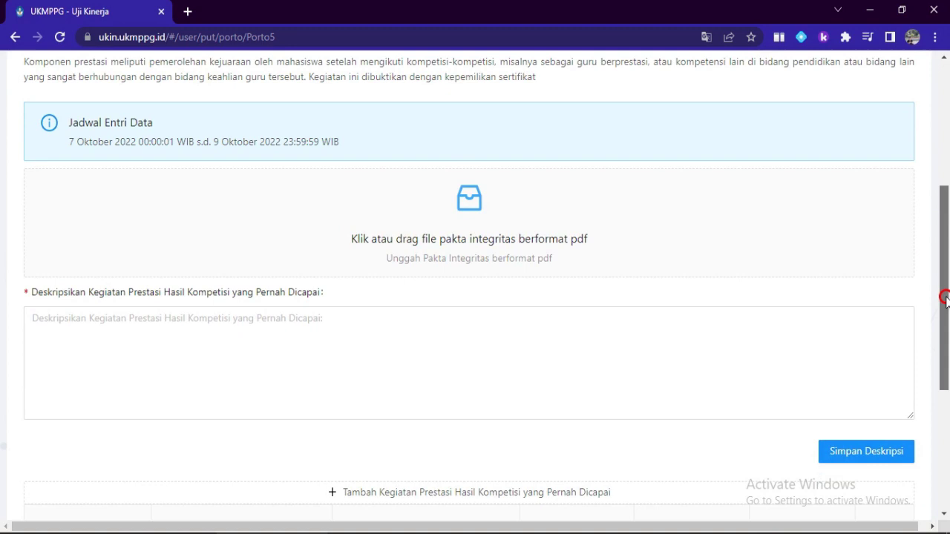
pyautogui.click(223, 358)
pyautogui.click(159, 532)
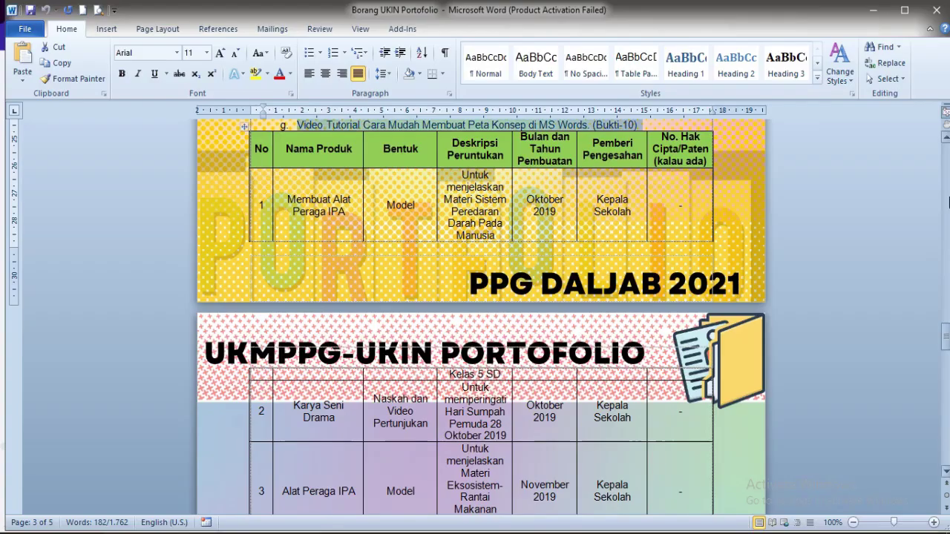
pyautogui.moveTo(947, 345); pyautogui.dragTo(946, 416)
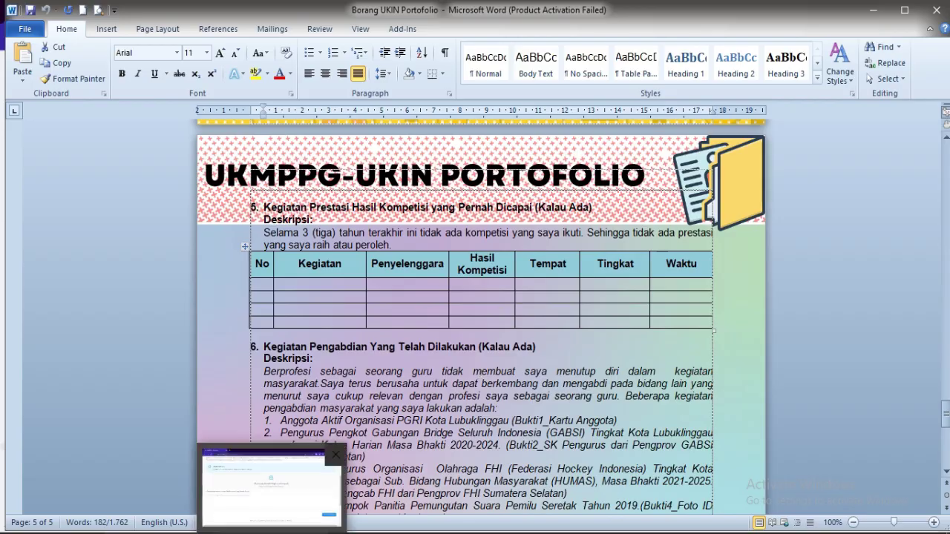
pyautogui.click(272, 533)
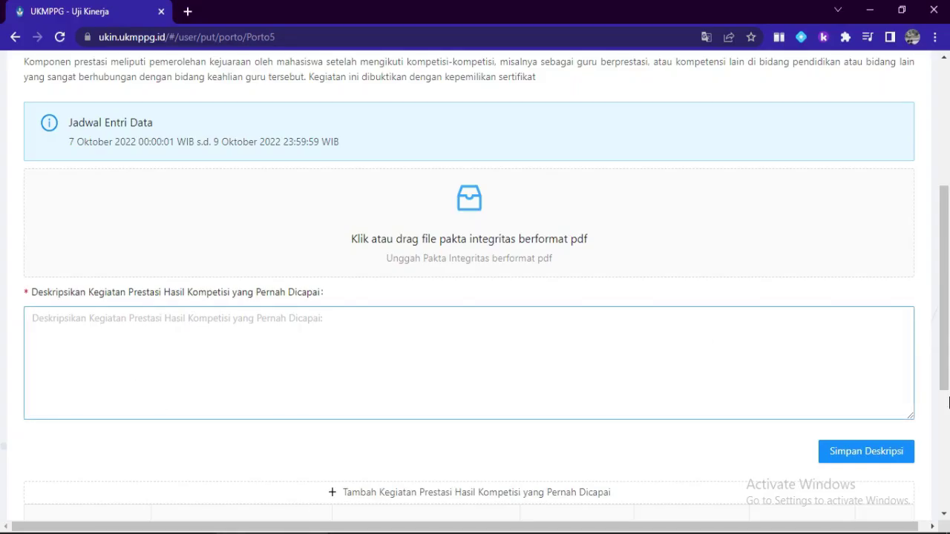
# - Return to the portfolio overview and open the Kegiatan Pengabdian yang telah dilakukan form, looking over its instructions and upload area
pyautogui.scroll(4, 944, 297)
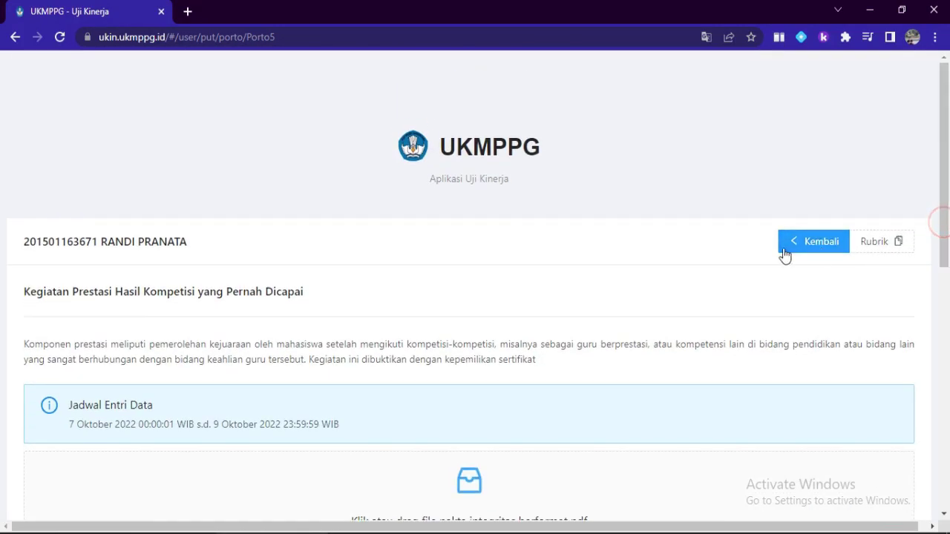
pyautogui.click(785, 255)
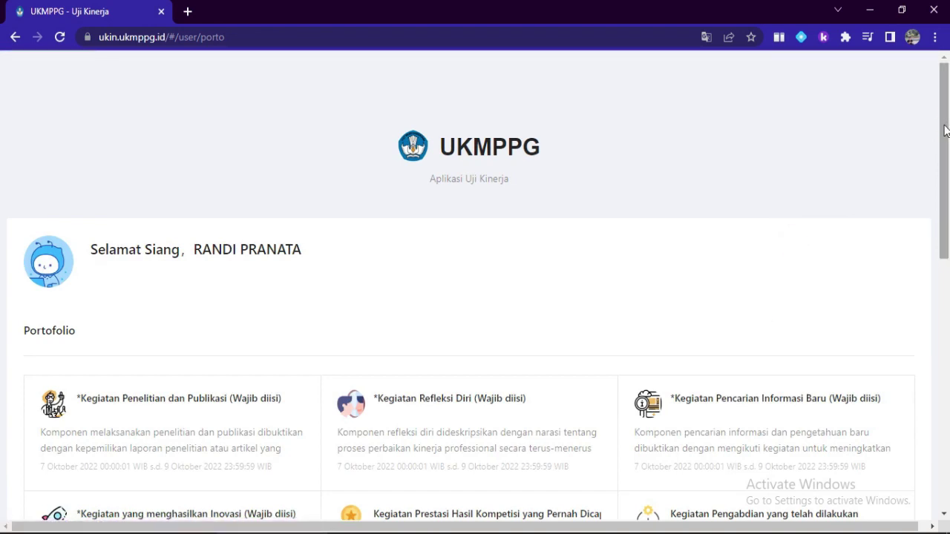
pyautogui.scroll(-4, 944, 130)
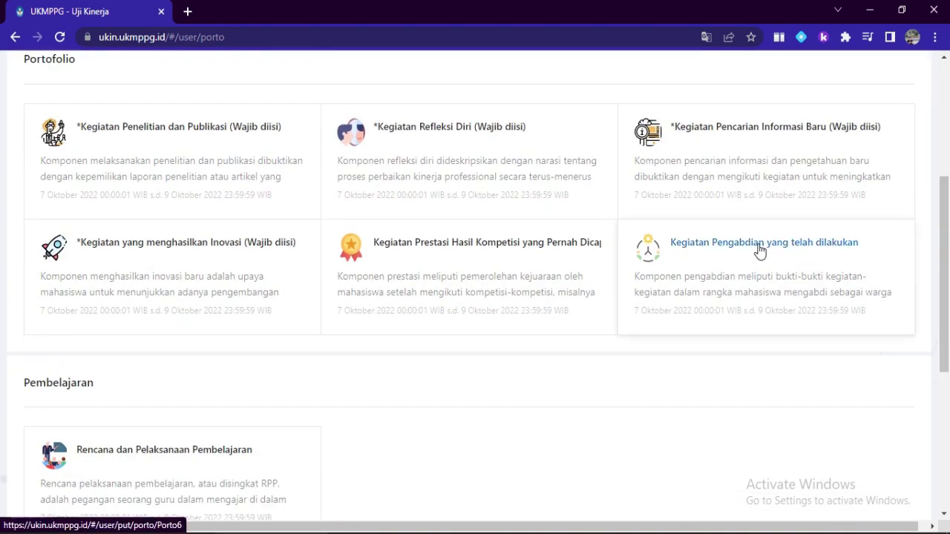
pyautogui.click(759, 251)
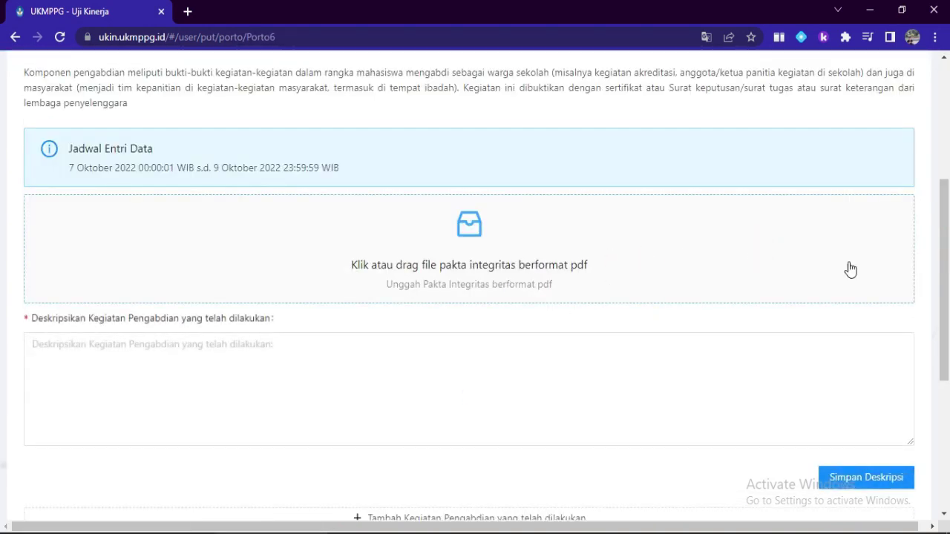
pyautogui.moveTo(945, 227); pyautogui.dragTo(946, 87)
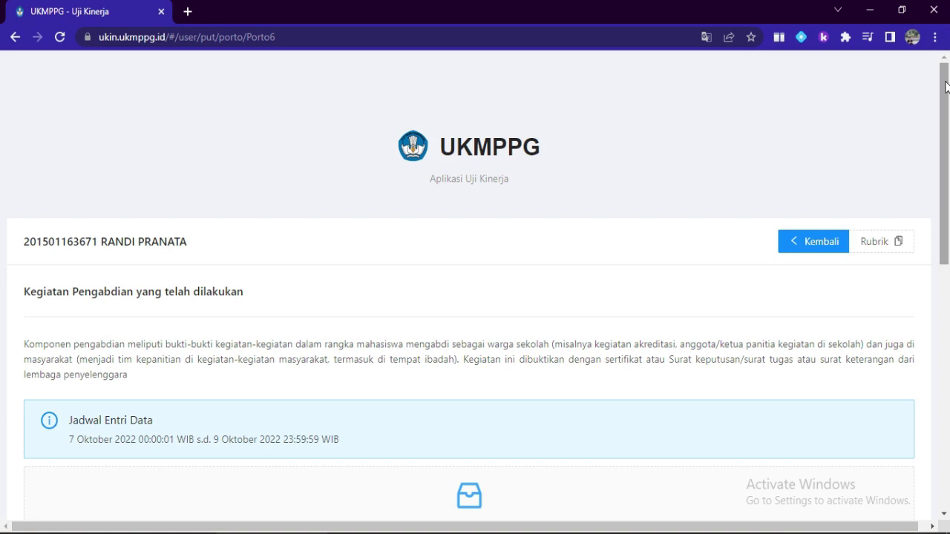
pyautogui.moveTo(946, 88); pyautogui.dragTo(943, 144)
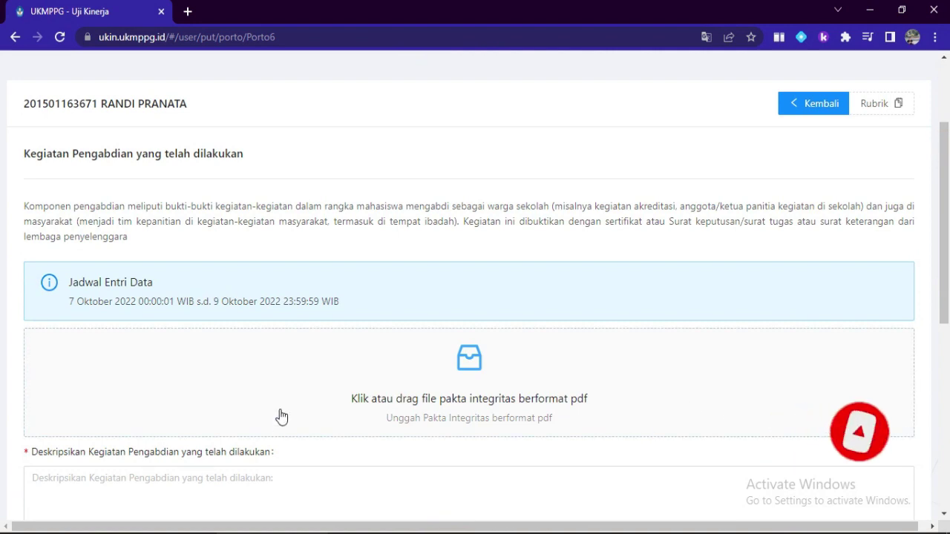
pyautogui.click(944, 229)
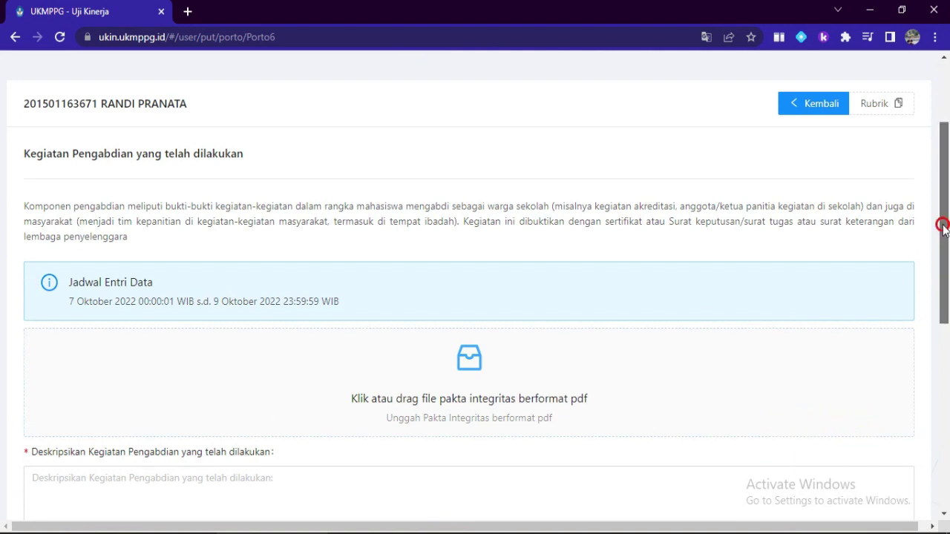
pyautogui.moveTo(944, 229); pyautogui.dragTo(945, 265)
# - Copy the section 6 Kegiatan Pengabdian Yang Telah Dilakukan description from the Word document into the web form's description field
pyautogui.click(269, 482)
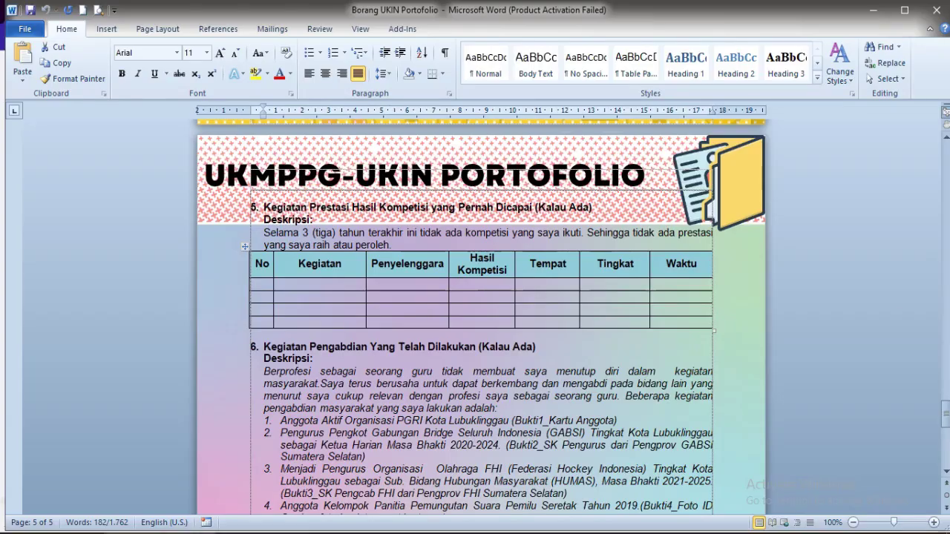
pyautogui.moveTo(944, 413)
pyautogui.mouseDown()
pyautogui.moveTo(946, 446)
pyautogui.moveTo(945, 422)
pyautogui.mouseUp()
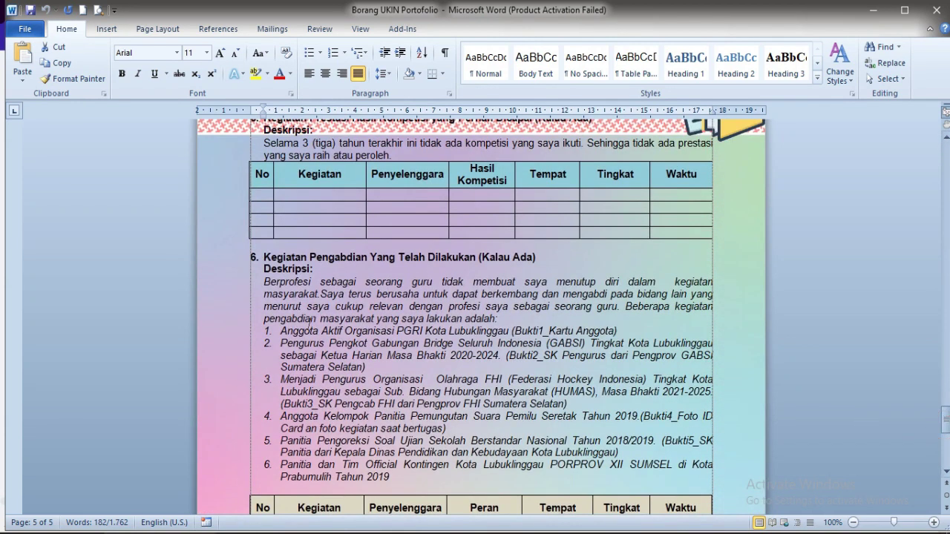
pyautogui.moveTo(268, 282); pyautogui.dragTo(534, 477)
pyautogui.hotkey('ctrl', 'c')
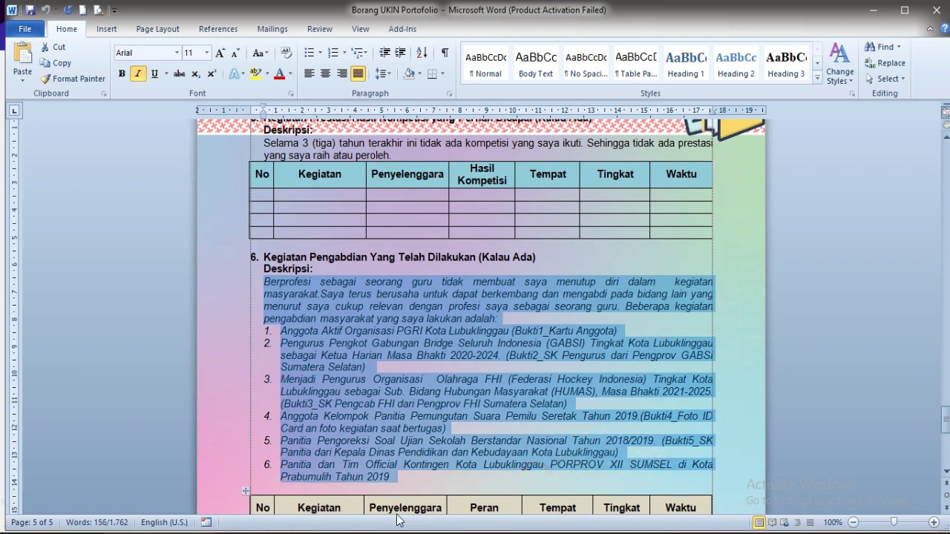
pyautogui.moveTo(272, 533)
pyautogui.click(290, 490)
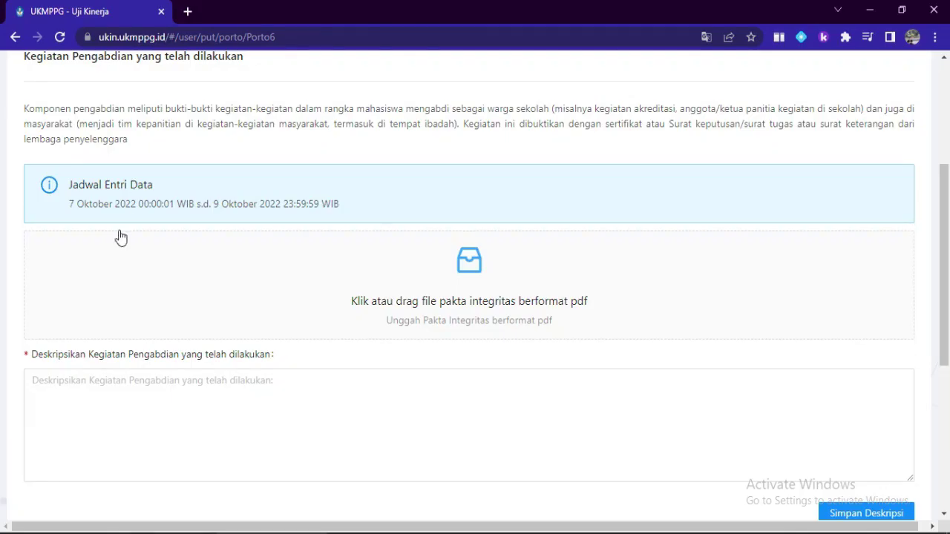
pyautogui.click(129, 392)
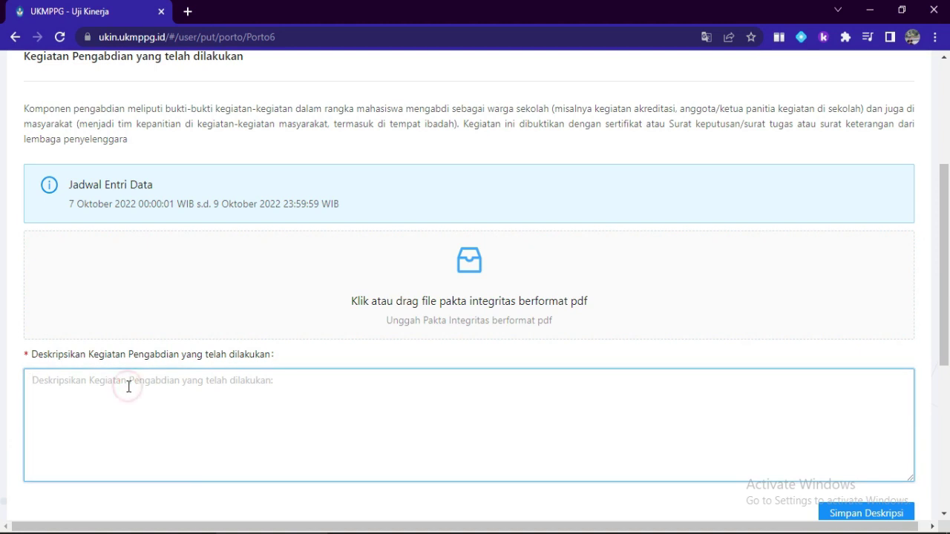
pyautogui.hotkey('ctrl', 'v')
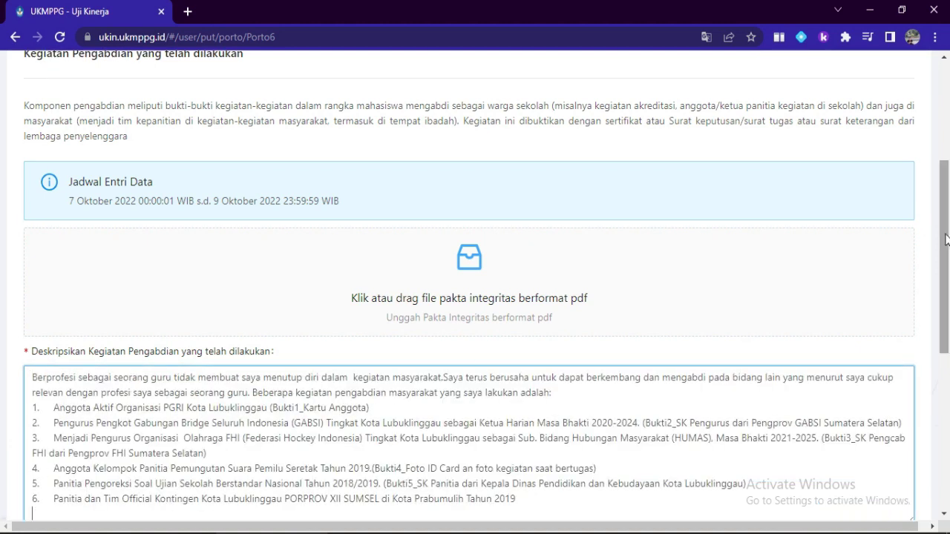
# - Review the pasted community service description and compare the form's activity table columns with the section 6 table in the Word document
pyautogui.moveTo(946, 239); pyautogui.dragTo(946, 266)
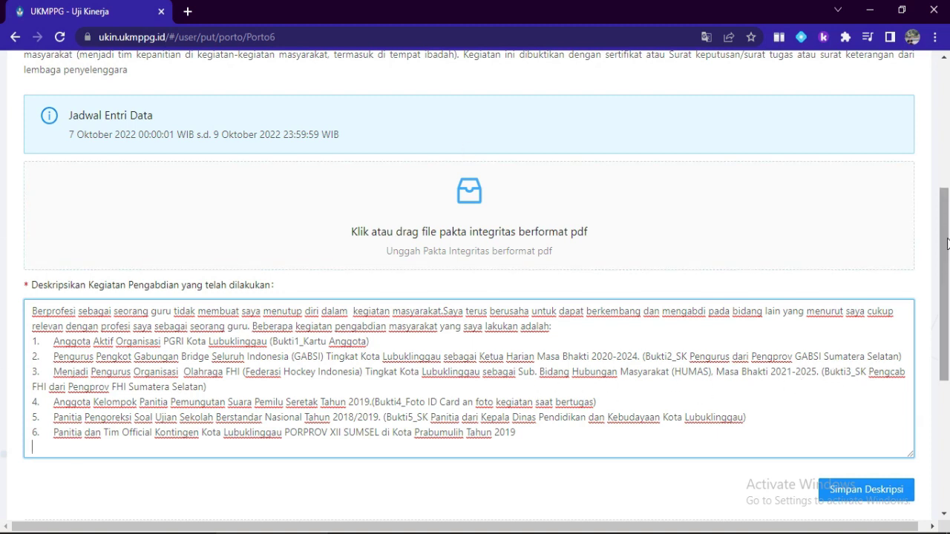
pyautogui.scroll(-2, 947, 243)
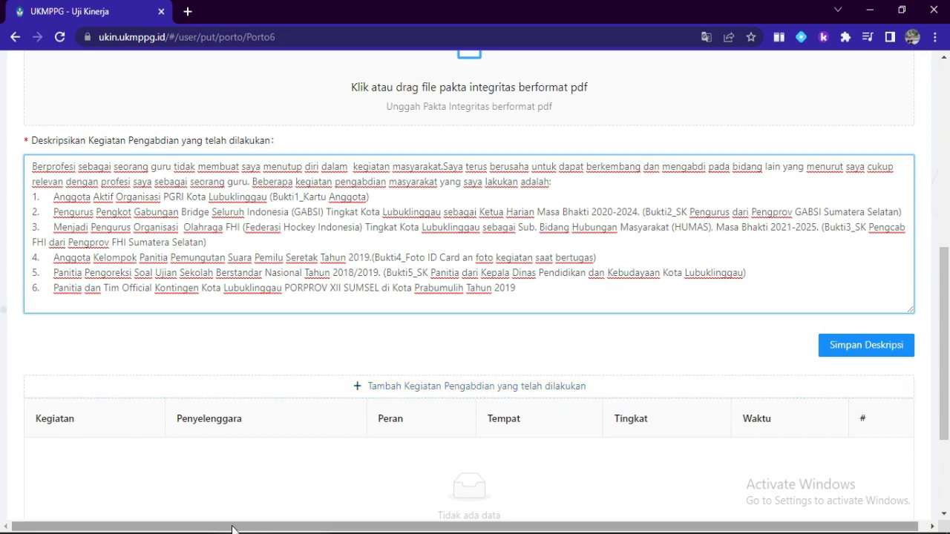
pyautogui.click(267, 482)
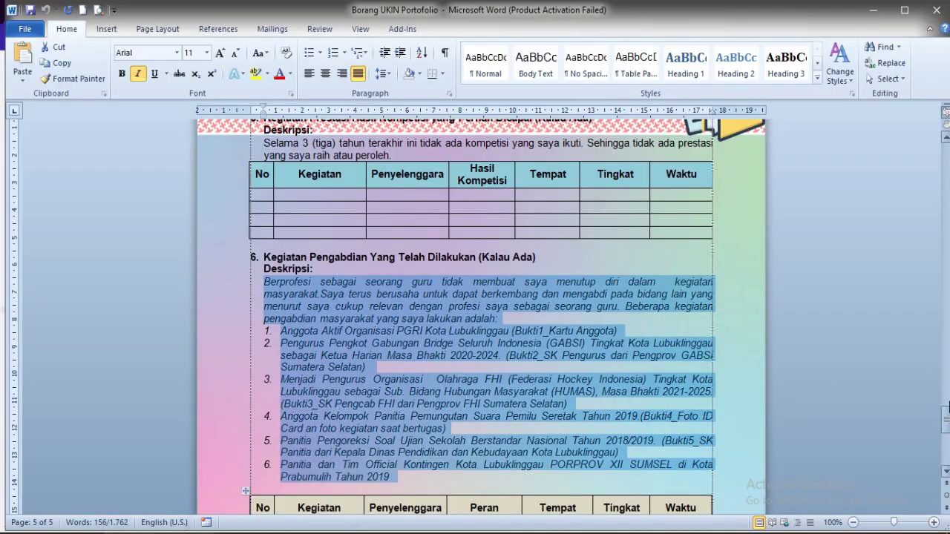
pyautogui.moveTo(946, 405); pyautogui.dragTo(946, 428)
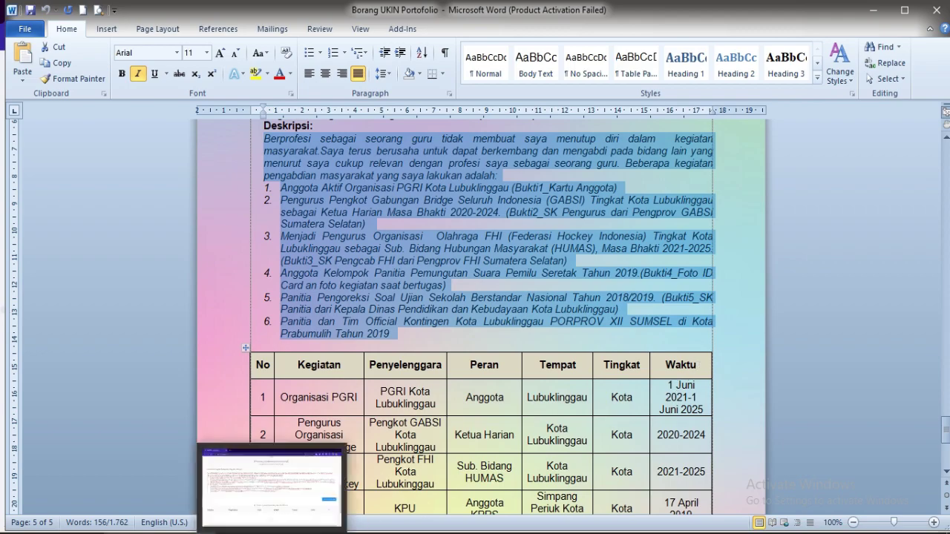
pyautogui.click(223, 483)
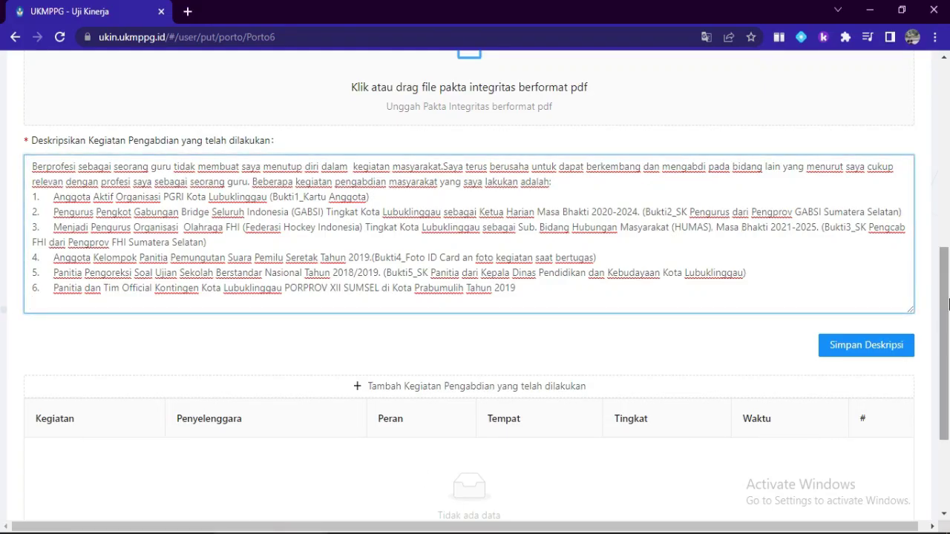
pyautogui.moveTo(944, 296); pyautogui.dragTo(944, 396)
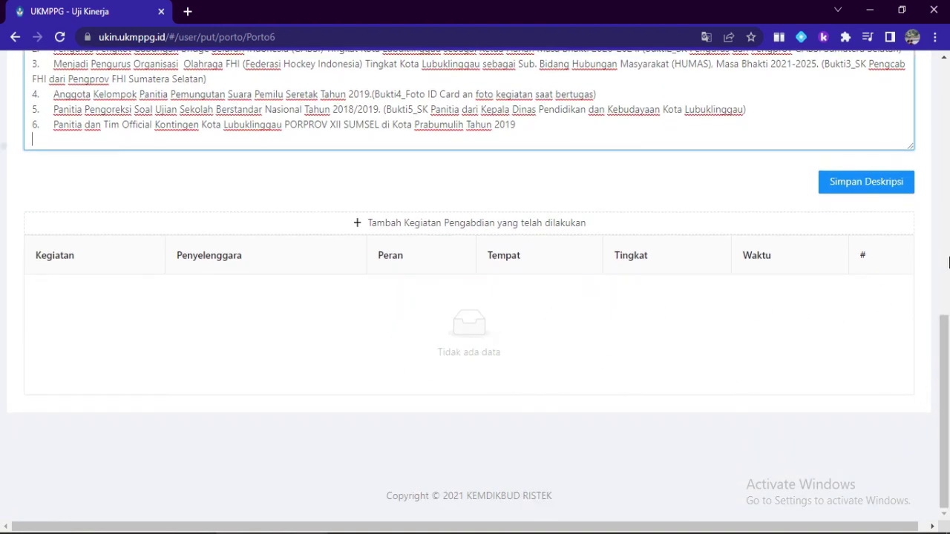
# - Return to the portfolio overview and open the Rencana dan Pelaksanaan Pembelajaran form under Pembelajaran
pyautogui.moveTo(946, 362); pyautogui.dragTo(937, 15)
pyautogui.click(825, 237)
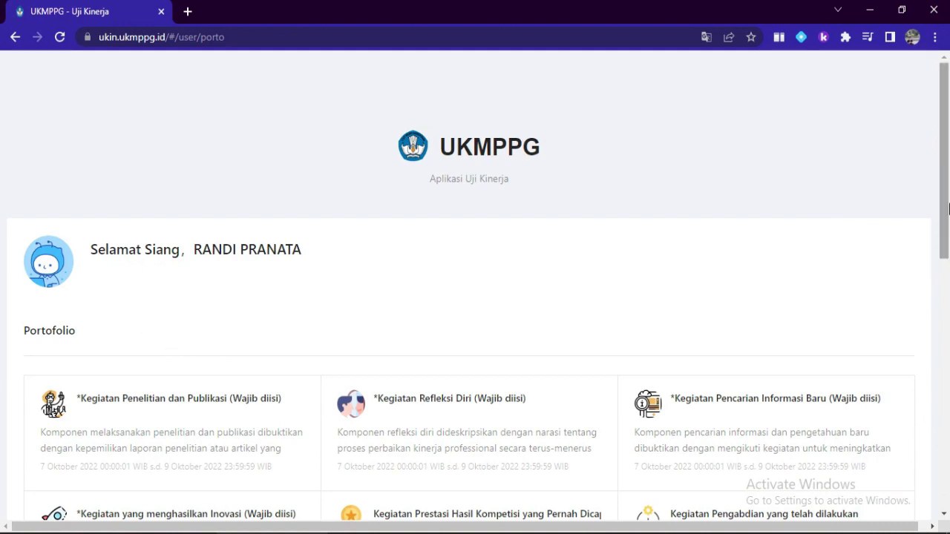
pyautogui.moveTo(943, 186); pyautogui.dragTo(943, 337)
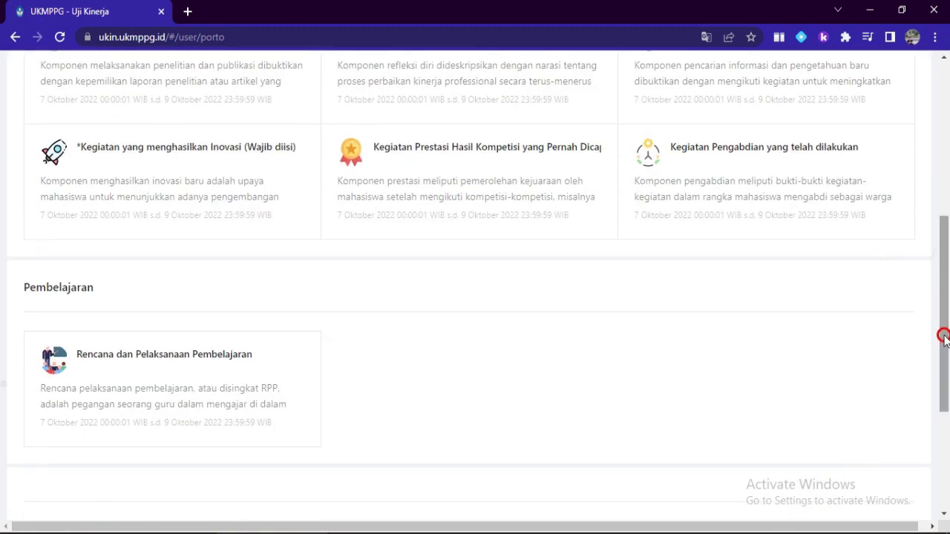
pyautogui.click(153, 365)
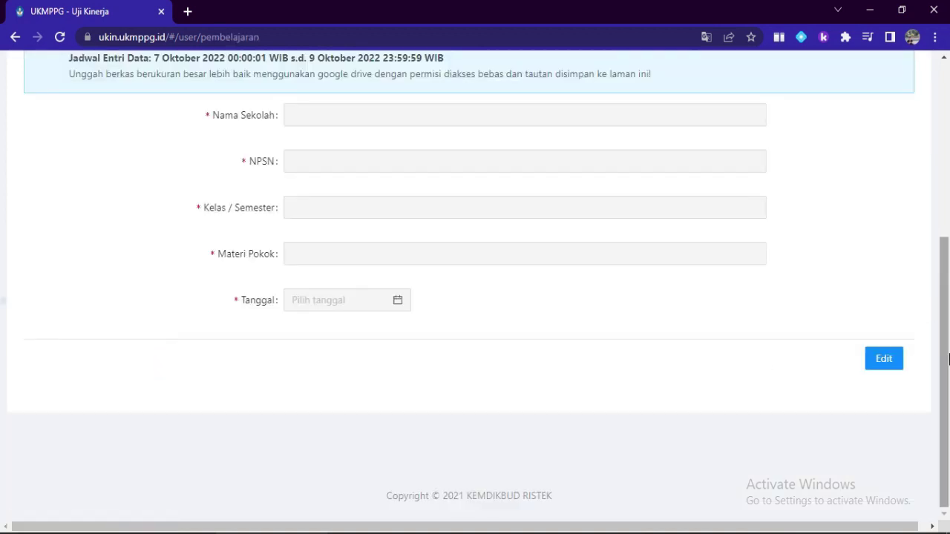
# - Review the Rencana Pelaksanaan Pembelajaran form's upload instructions and its school, NPSN, class, material and date fields
pyautogui.moveTo(948, 358); pyautogui.dragTo(939, 257)
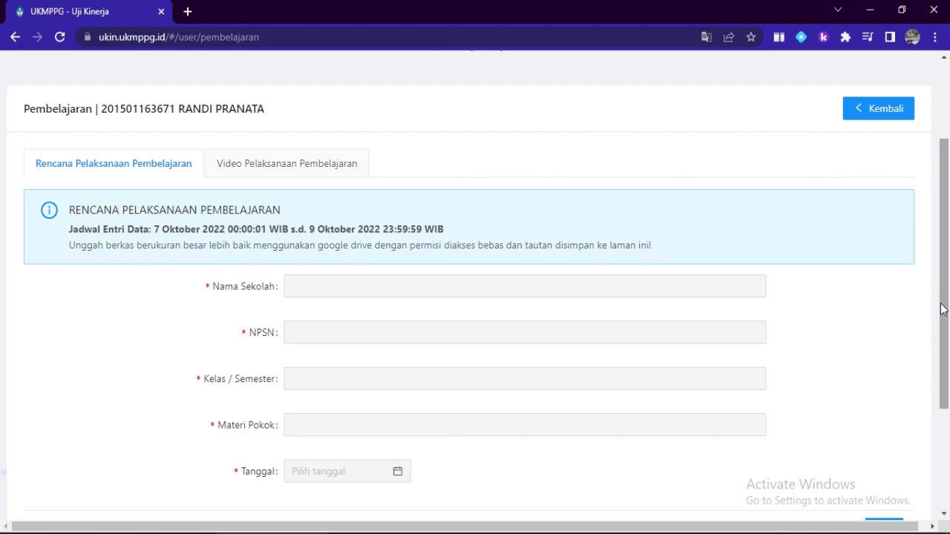
pyautogui.moveTo(942, 310); pyautogui.dragTo(939, 341)
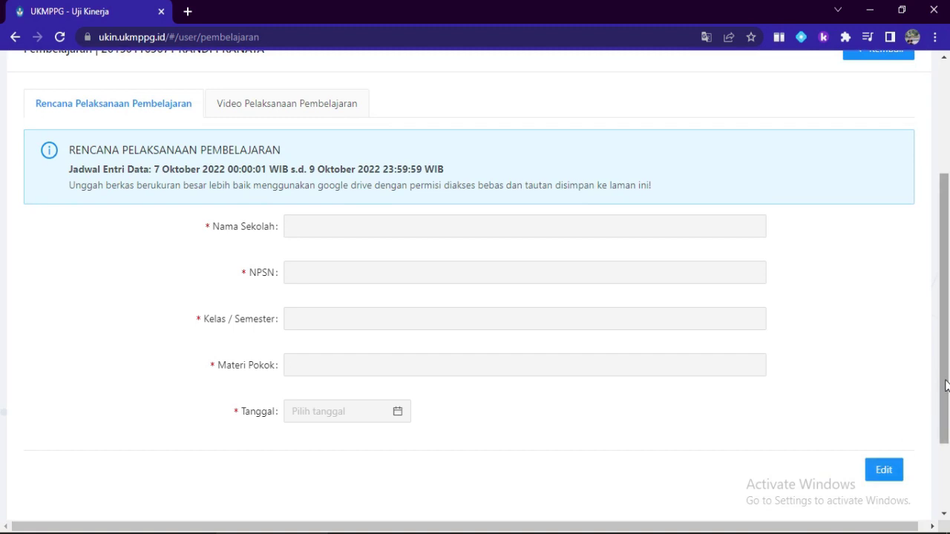
pyautogui.moveTo(945, 386); pyautogui.dragTo(940, 333)
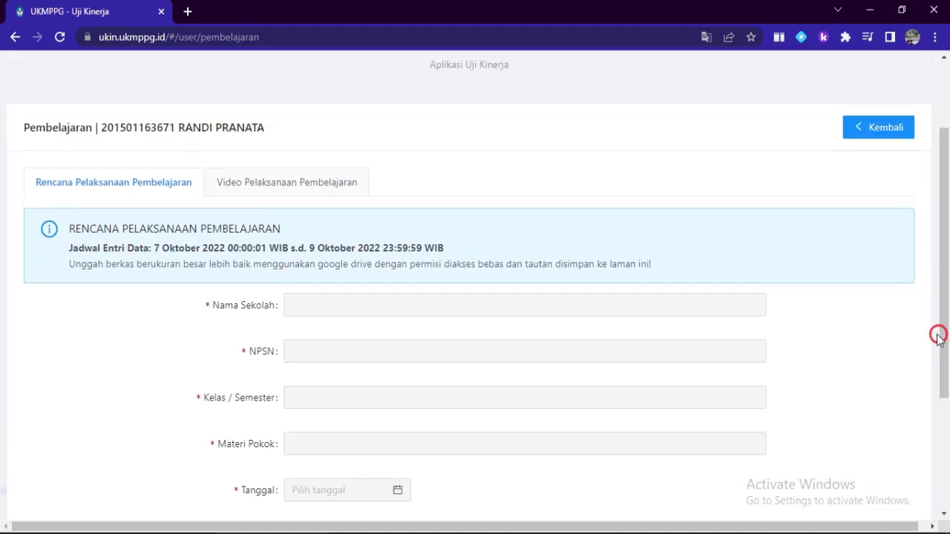
# - Open the Video Pelaksanaan Pembelajaran form and review its YouTube link instructions and required fields
pyautogui.click(295, 187)
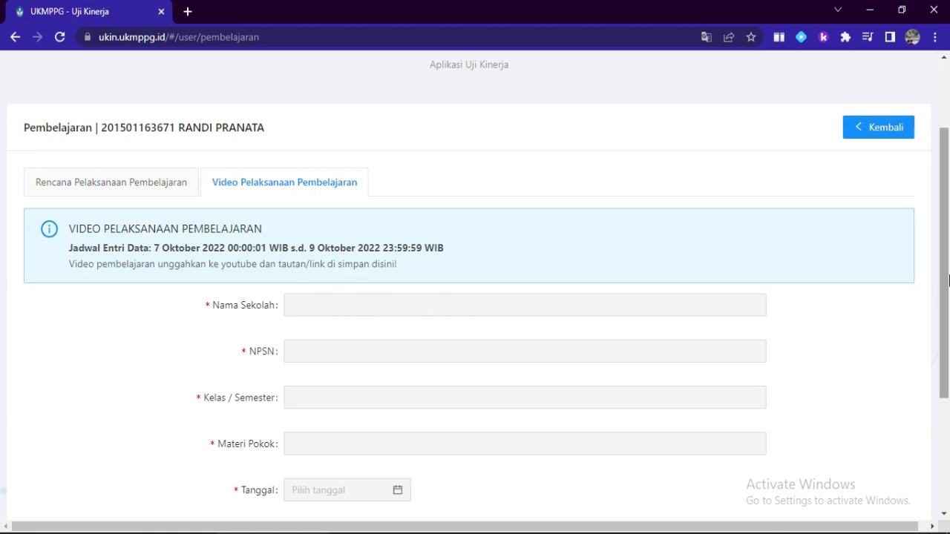
pyautogui.moveTo(940, 261); pyautogui.dragTo(940, 364)
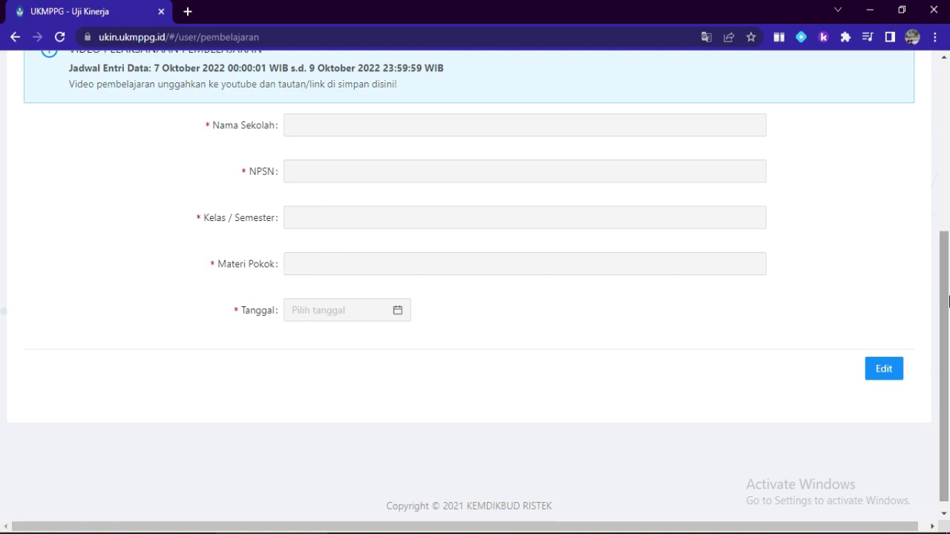
pyautogui.moveTo(947, 297); pyautogui.dragTo(935, 201)
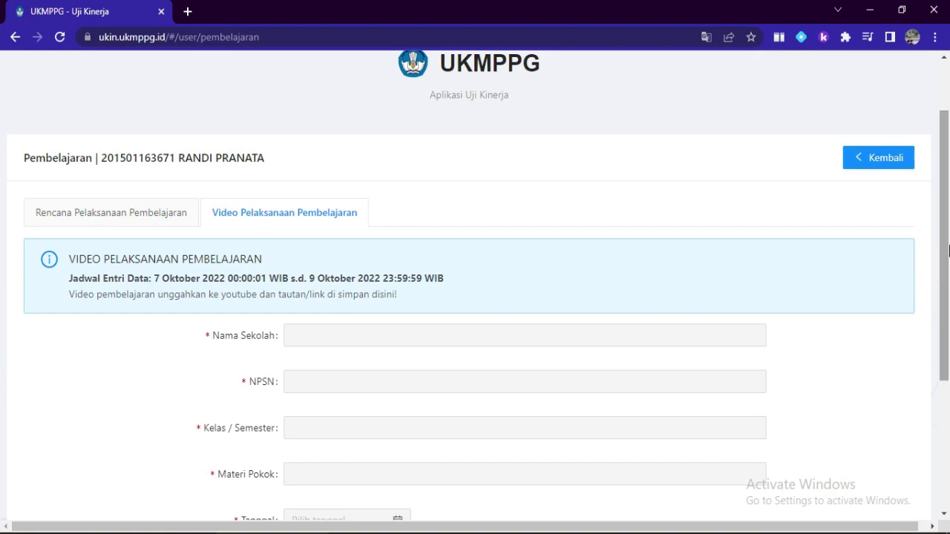
pyautogui.moveTo(945, 228); pyautogui.dragTo(946, 297)
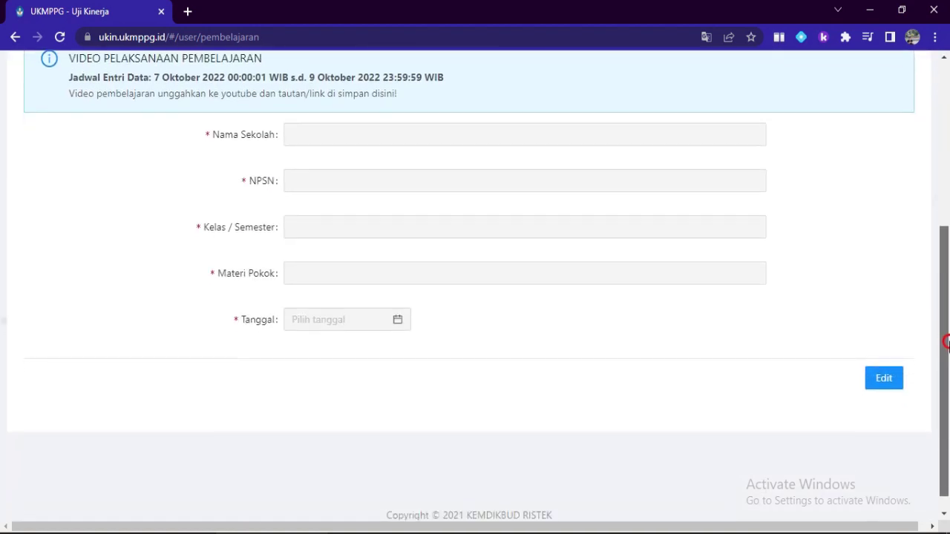
pyautogui.moveTo(943, 345); pyautogui.dragTo(944, 189)
# - Return to the portfolio overview, look back through the Borang UKIN Portofolio Word document, and switch back to the overview in the browser
pyautogui.click(855, 247)
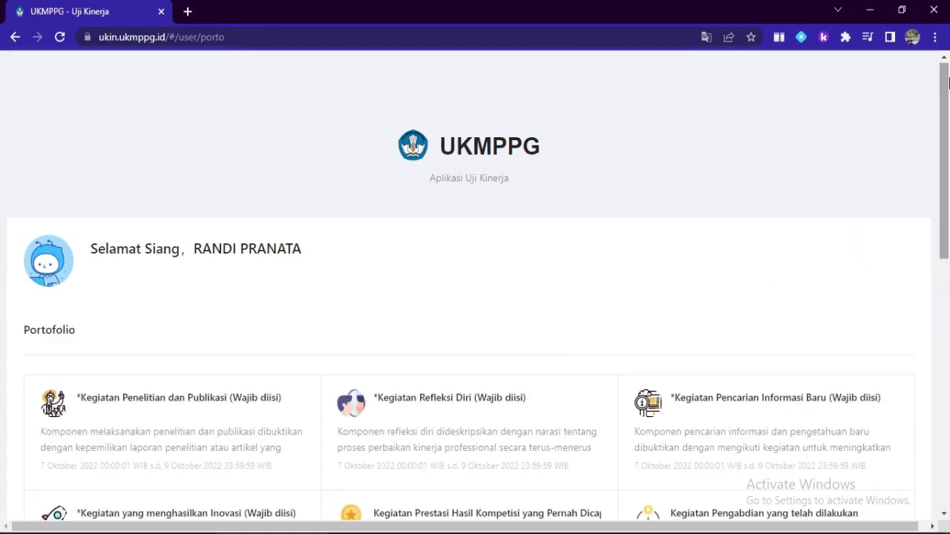
pyautogui.moveTo(944, 88); pyautogui.dragTo(944, 167)
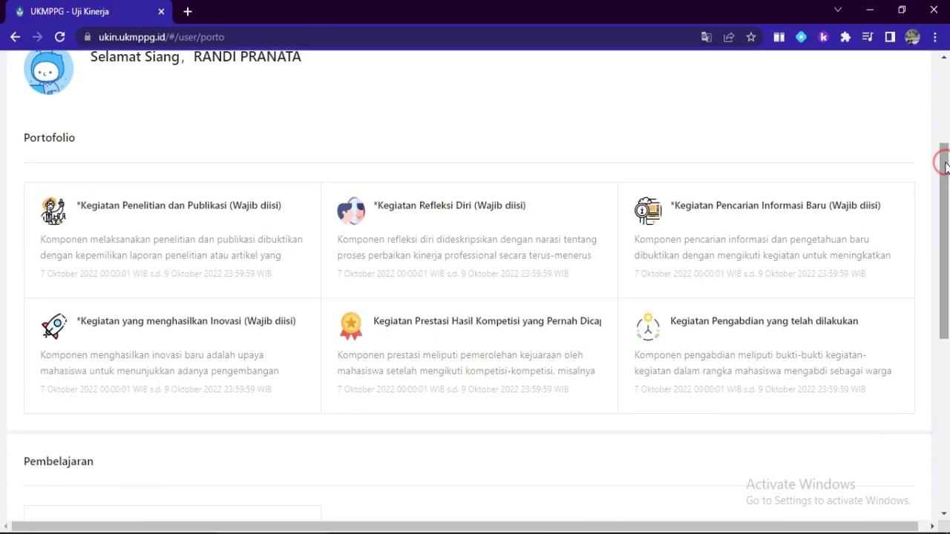
pyautogui.click(160, 533)
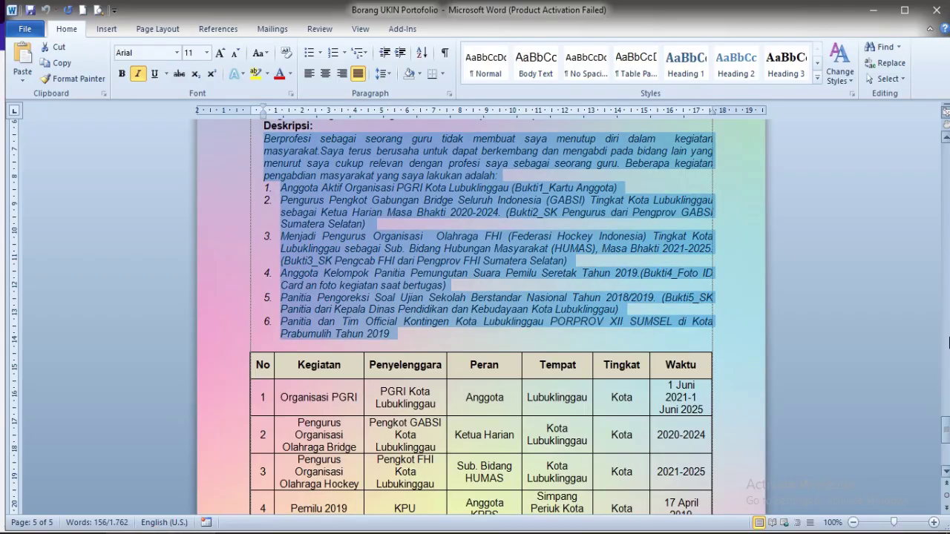
pyautogui.moveTo(948, 445); pyautogui.dragTo(946, 282)
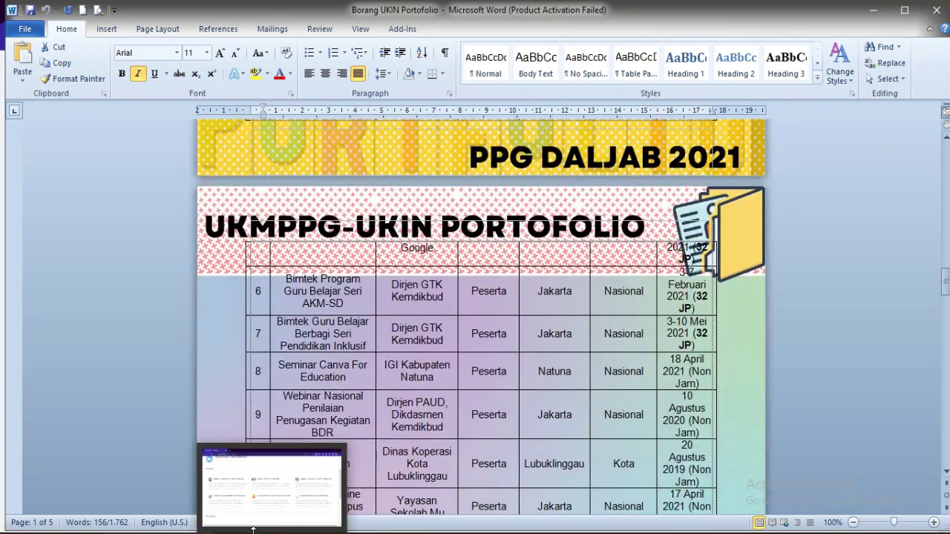
pyautogui.click(255, 528)
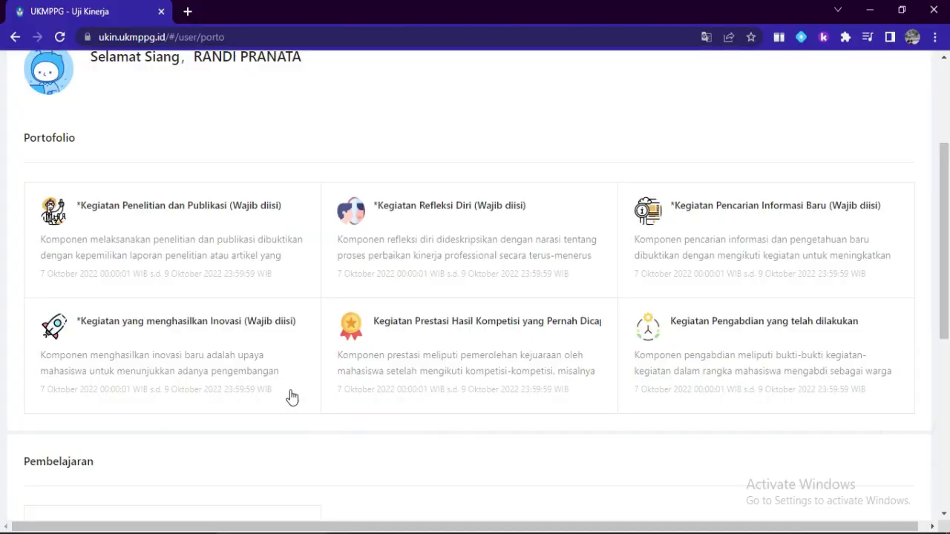
pyautogui.moveTo(942, 272); pyautogui.dragTo(940, 165)
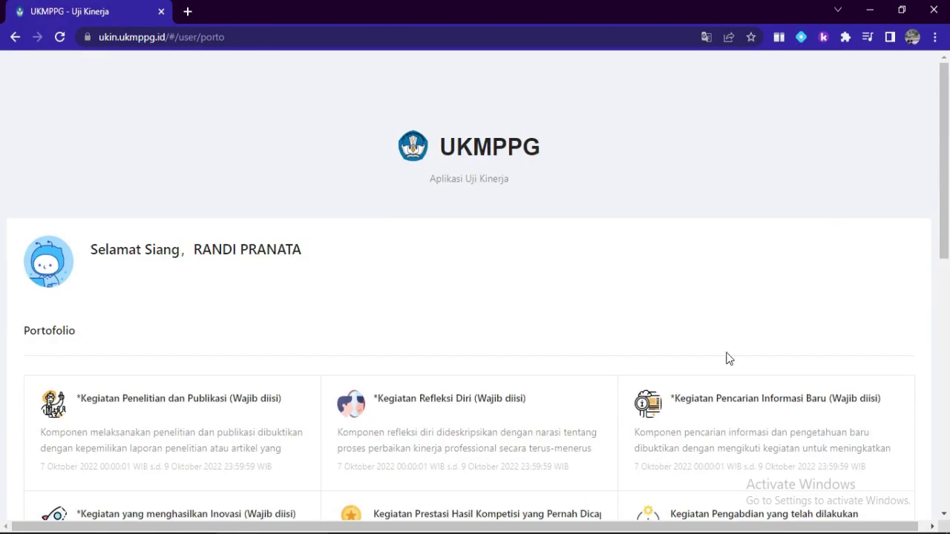